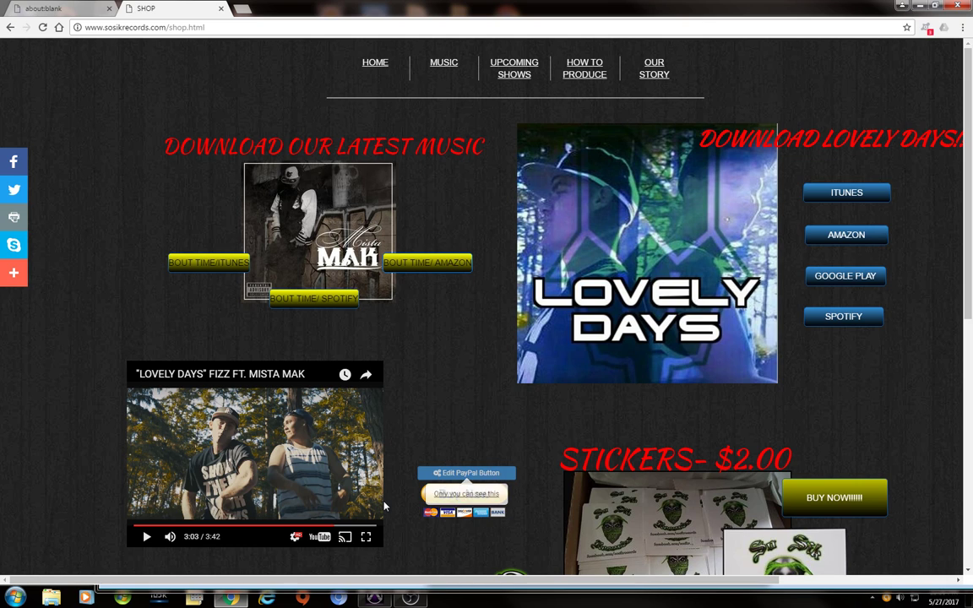
# Switch from the Chrome shop page back to the Pro Tools 'take me away' session.
pyautogui.click(375, 598)
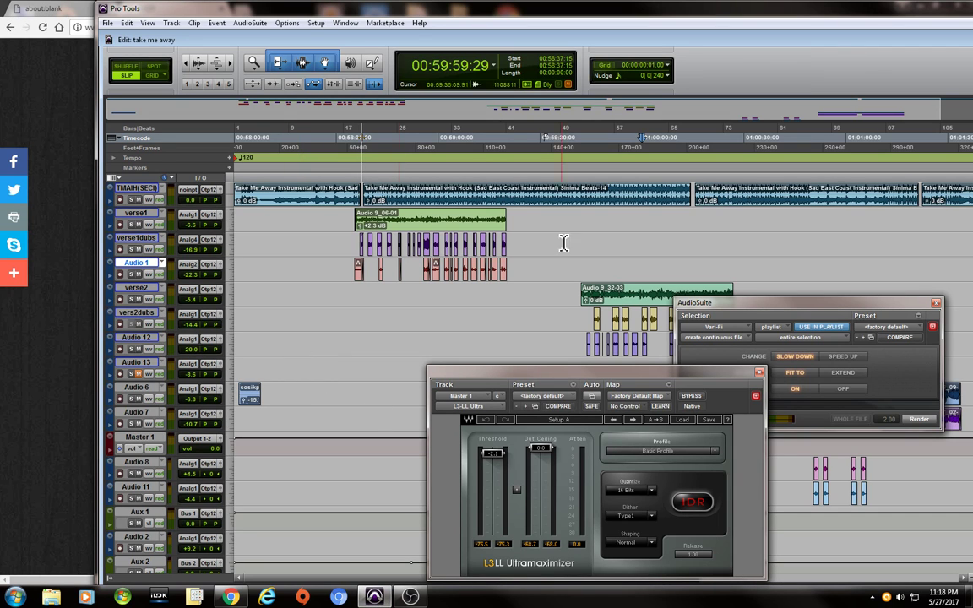
# Nudge the Pro Tools window left and close the L3-LL Ultramaximizer plugin window.
pyautogui.moveTo(321, 8); pyautogui.dragTo(253, 2)
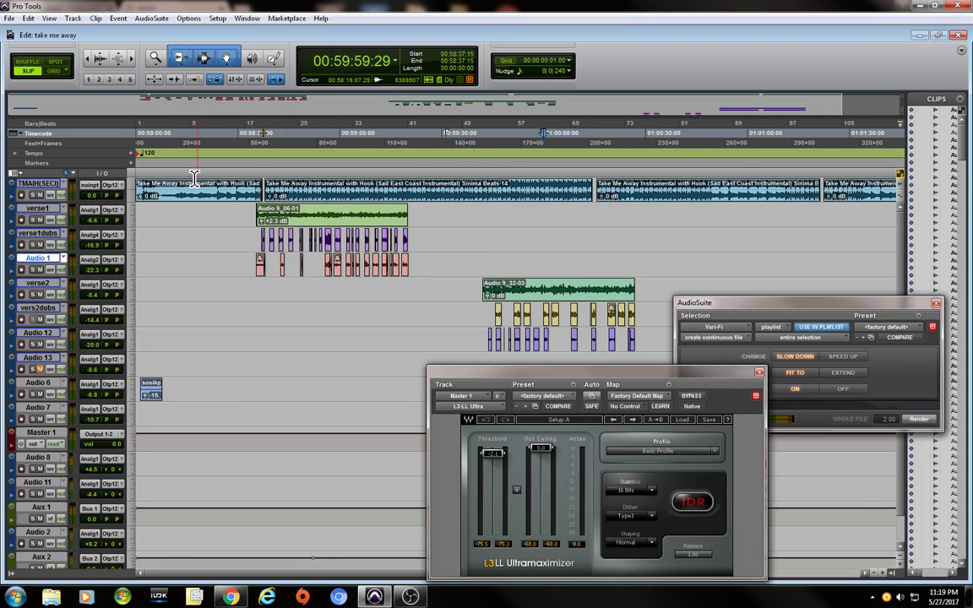
pyautogui.click(759, 372)
pyautogui.hotkey('ctrl', '=')
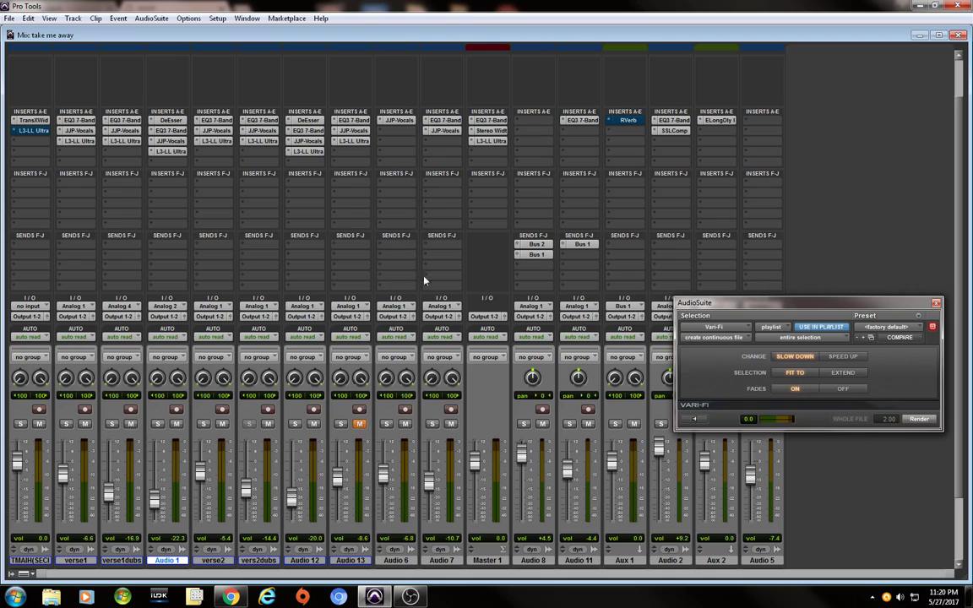
pyautogui.click(474, 145)
pyautogui.click(475, 144)
pyautogui.click(479, 133)
pyautogui.click(498, 133)
pyautogui.click(480, 134)
pyautogui.click(484, 135)
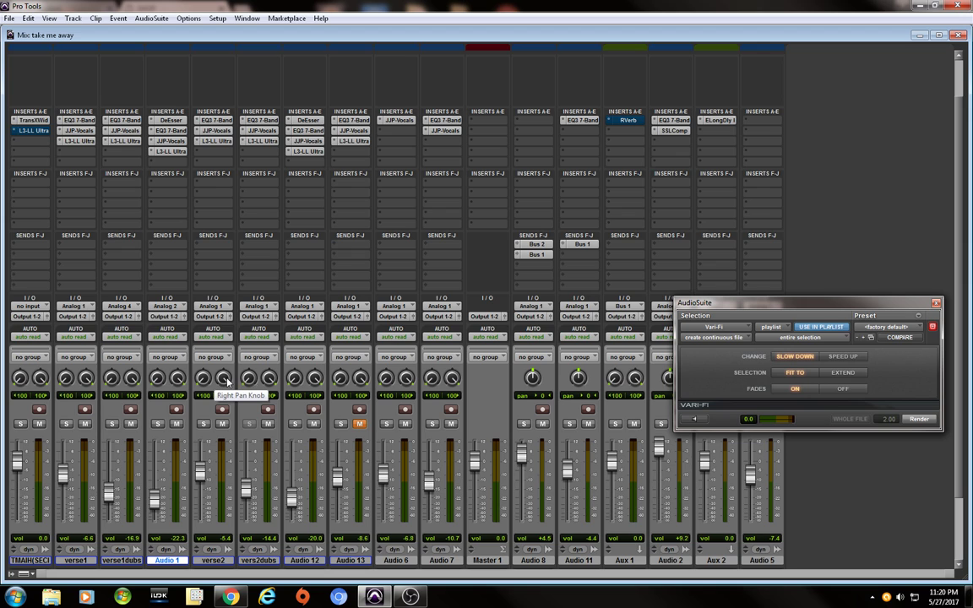
# Start a new group with the beat, verse1, verse1dubs, verse2, vers2dubs and Audio 4, 6, 12, 13 tracks.
pyautogui.hotkey('ctrl', 'g')
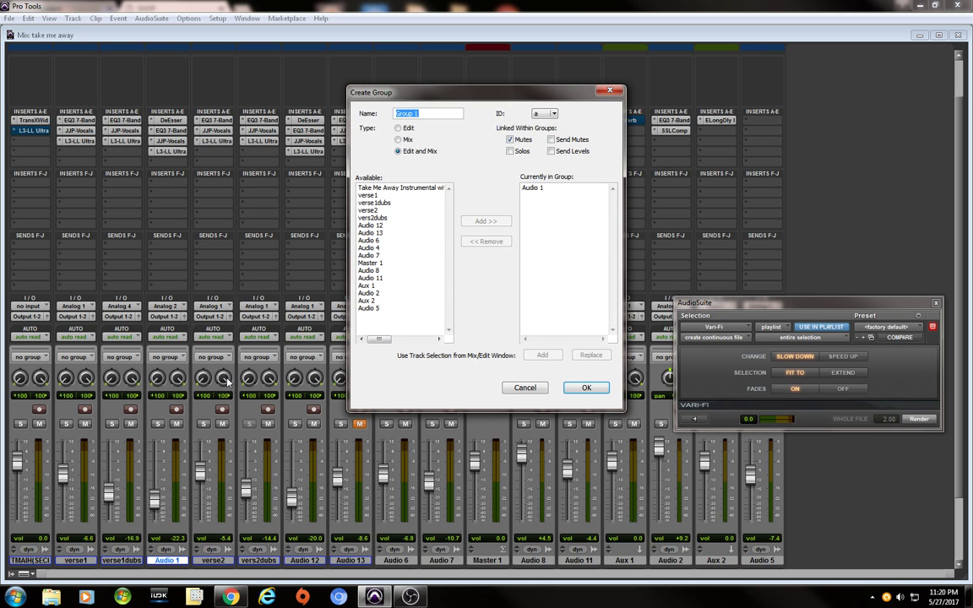
pyautogui.click(384, 188)
pyautogui.click(488, 221)
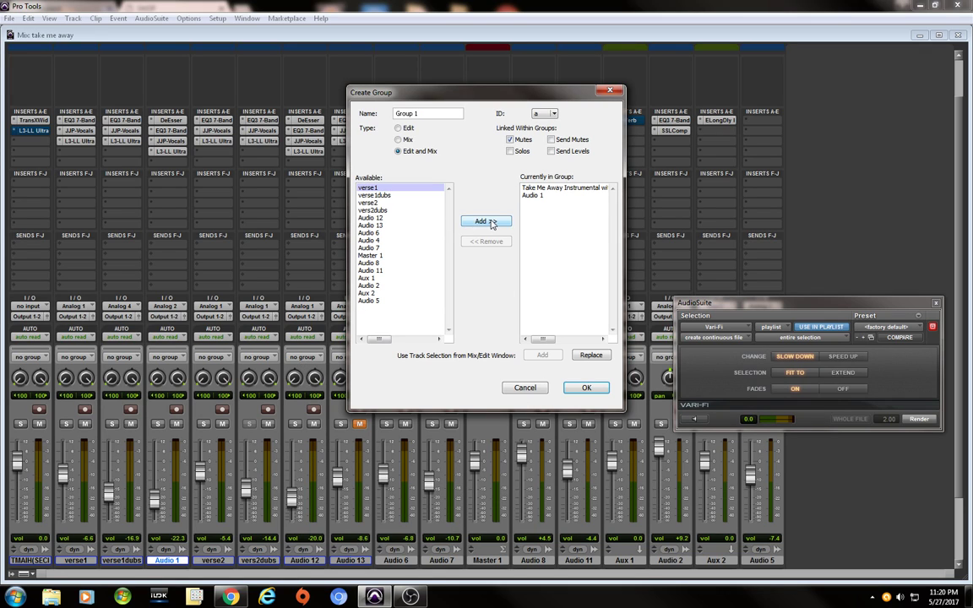
pyautogui.click(487, 222)
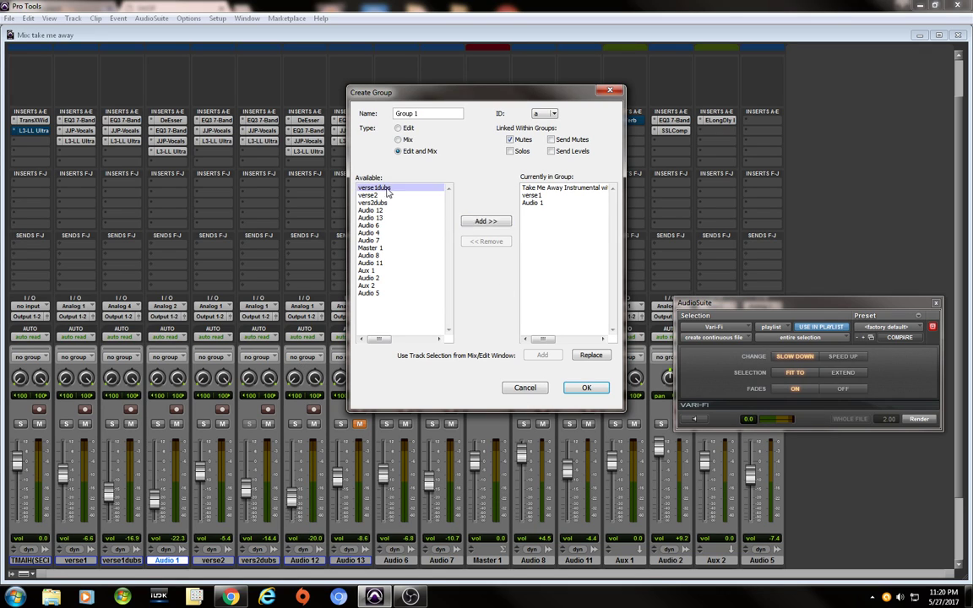
pyautogui.click(478, 223)
pyautogui.click(372, 187)
pyautogui.click(482, 221)
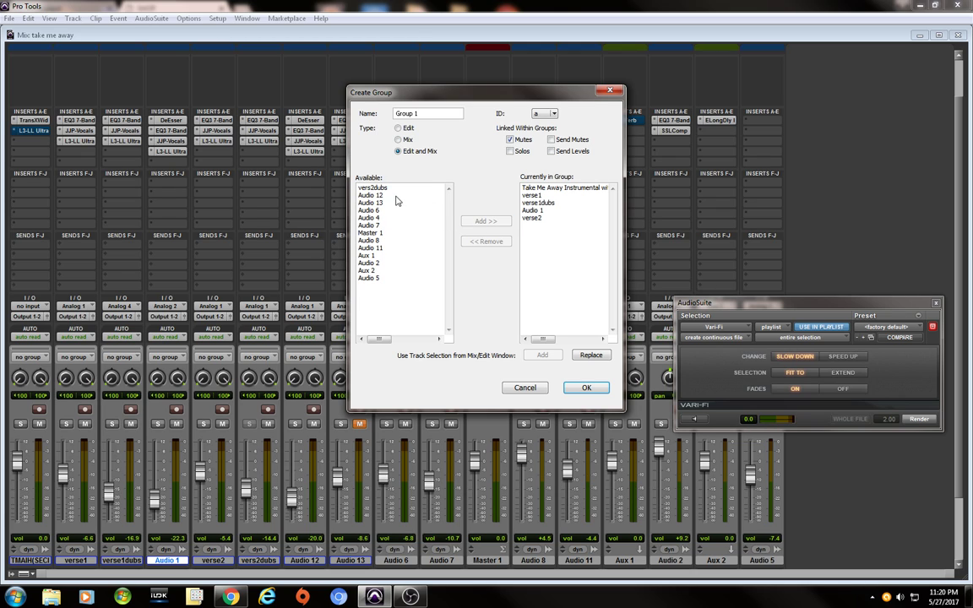
pyautogui.click(388, 196)
pyautogui.click(482, 221)
pyautogui.click(372, 188)
pyautogui.click(477, 222)
pyautogui.click(372, 188)
pyautogui.click(481, 222)
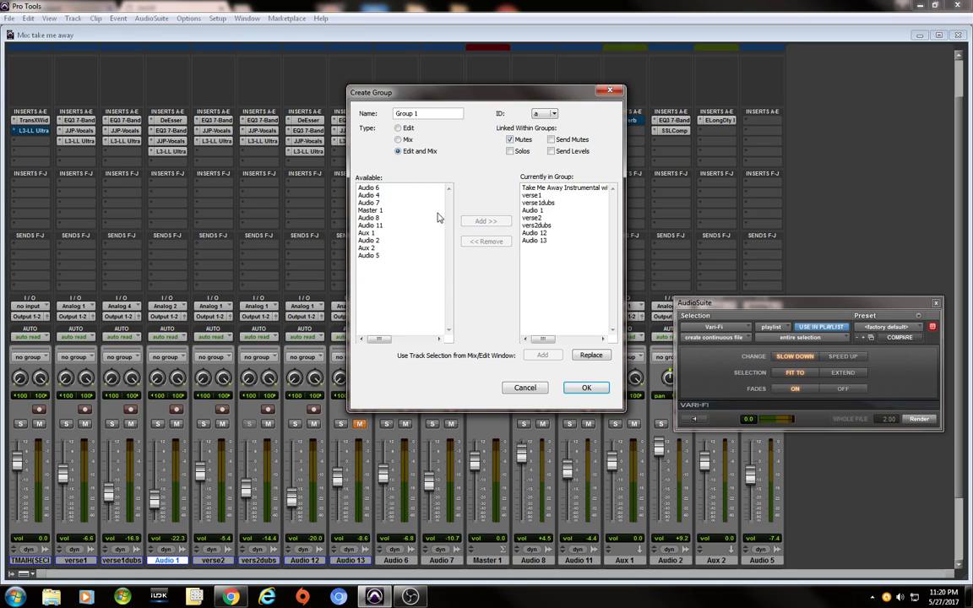
pyautogui.click(371, 188)
pyautogui.click(482, 222)
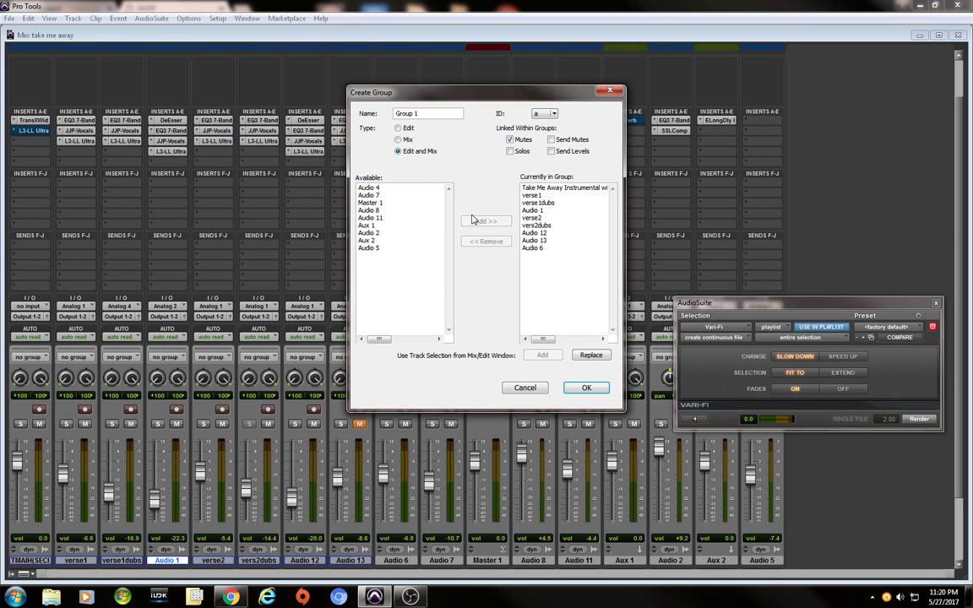
pyautogui.click(371, 188)
pyautogui.click(481, 222)
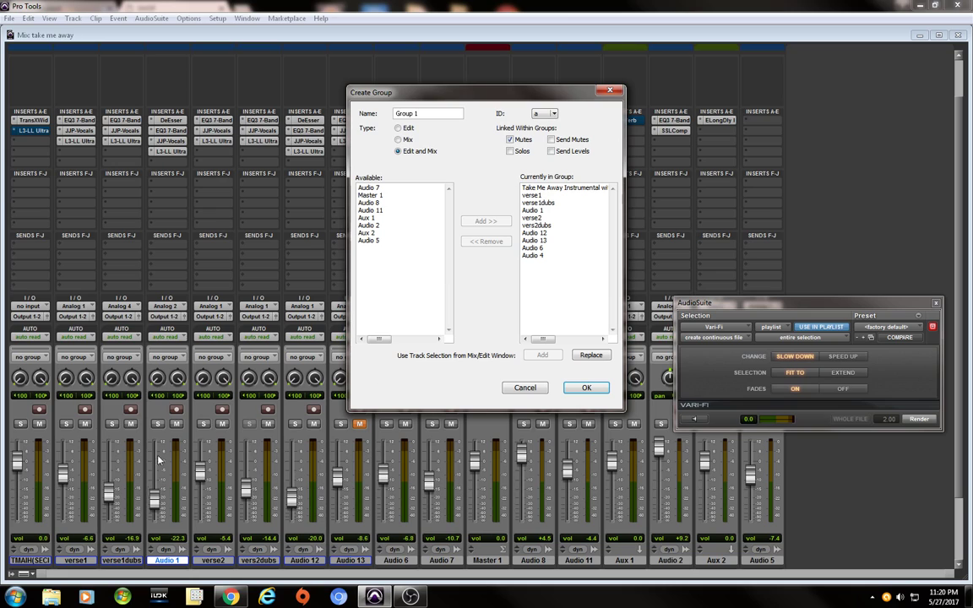
# Add Master 1, Aux 1, Aux 2 and Audio 2, 5, 7, 8, 11, then create Group 1.
pyautogui.click(372, 195)
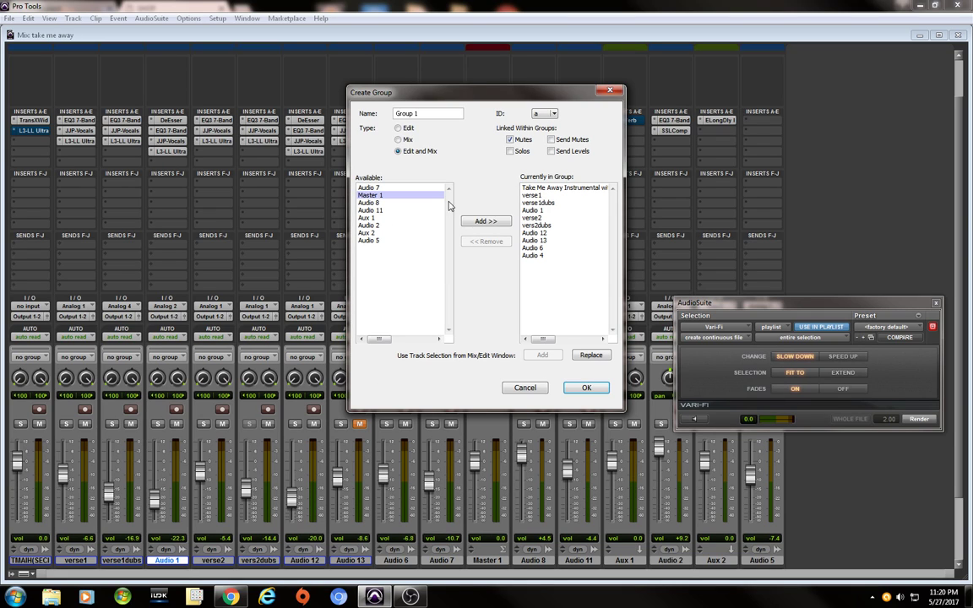
pyautogui.click(481, 220)
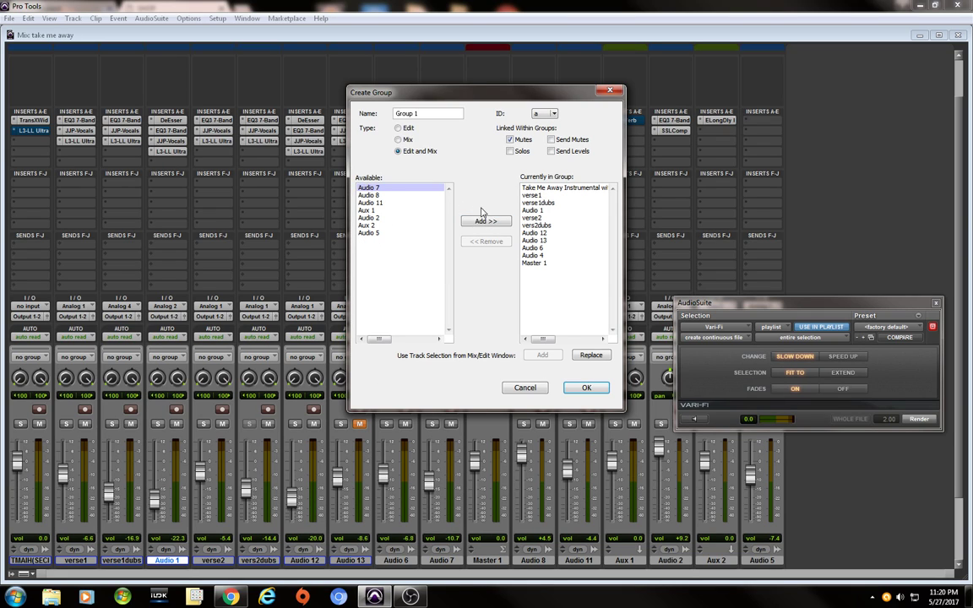
pyautogui.click(482, 220)
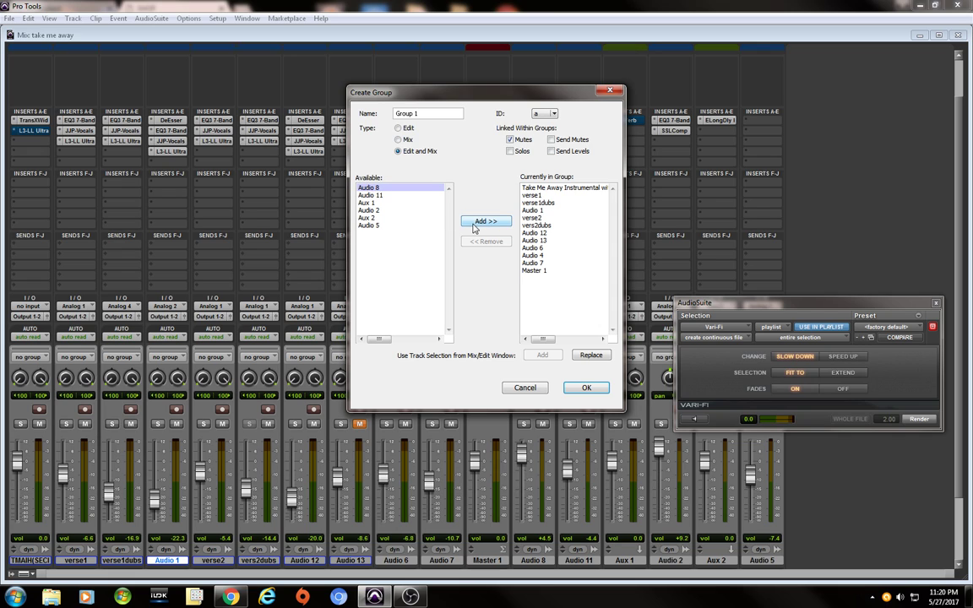
pyautogui.click(478, 221)
pyautogui.click(387, 218)
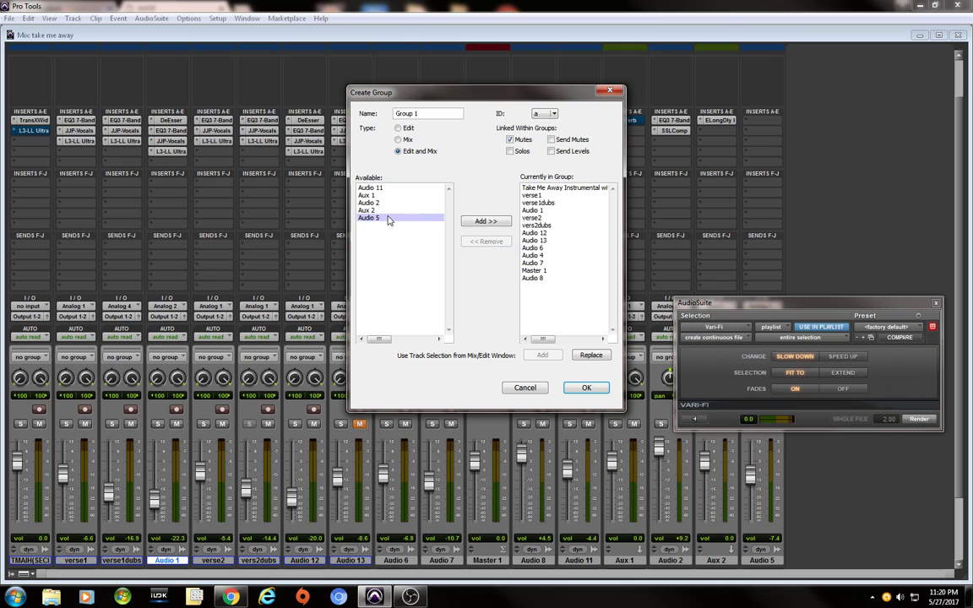
pyautogui.click(479, 221)
pyautogui.click(372, 211)
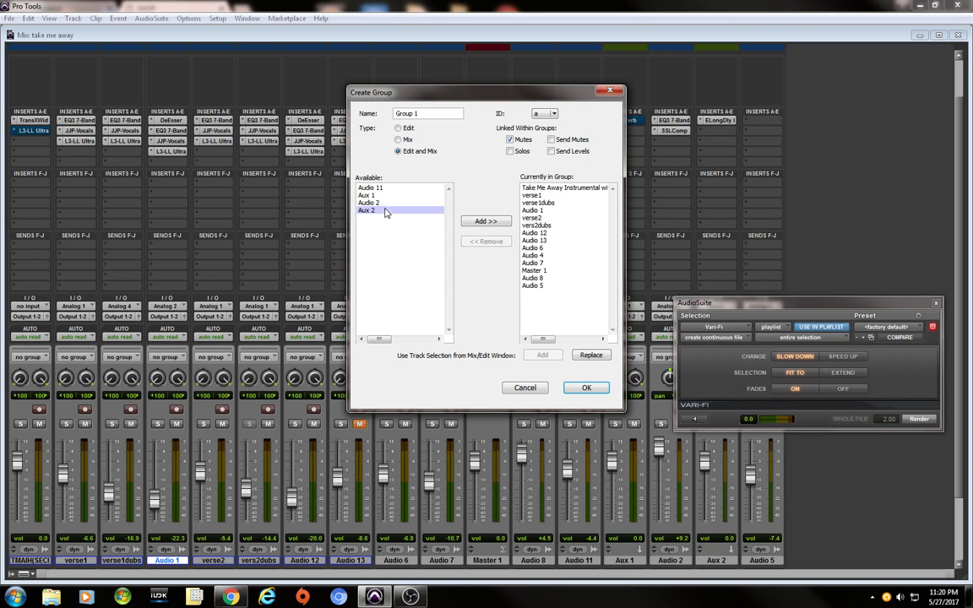
pyautogui.click(478, 222)
pyautogui.click(386, 204)
pyautogui.click(482, 221)
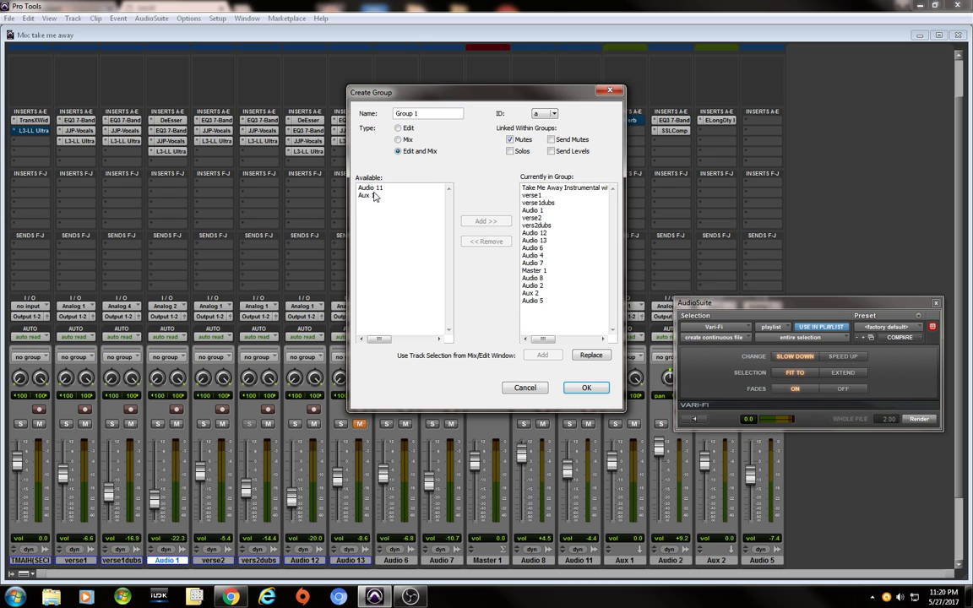
pyautogui.click(375, 196)
pyautogui.click(479, 222)
pyautogui.click(384, 189)
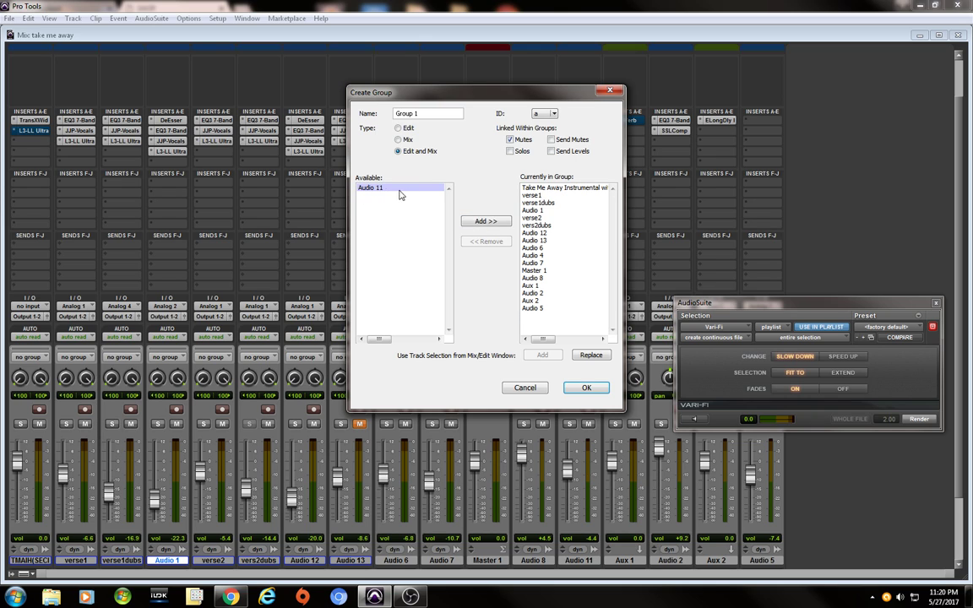
pyautogui.click(482, 221)
pyautogui.click(585, 388)
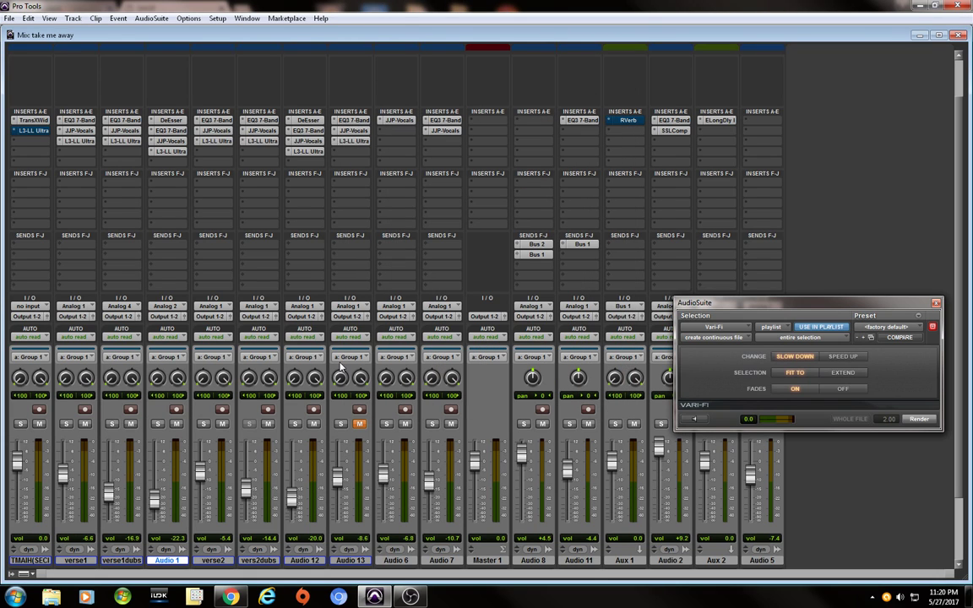
# Toggle the group off and on, then move all Group 1 faders together, leaving the beat track at -4.9 dB.
pyautogui.hotkey('ctrl', 'z')
pyautogui.hotkey('ctrl', 'shift', 'z')
pyautogui.moveTo(17, 461); pyautogui.dragTo(16, 483)
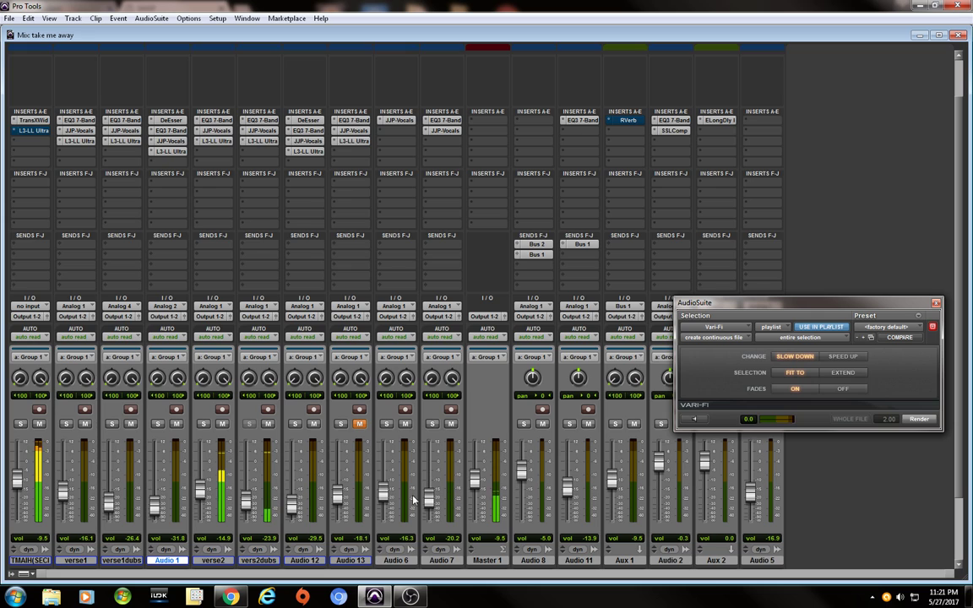
pyautogui.moveTo(11, 482); pyautogui.dragTo(17, 474)
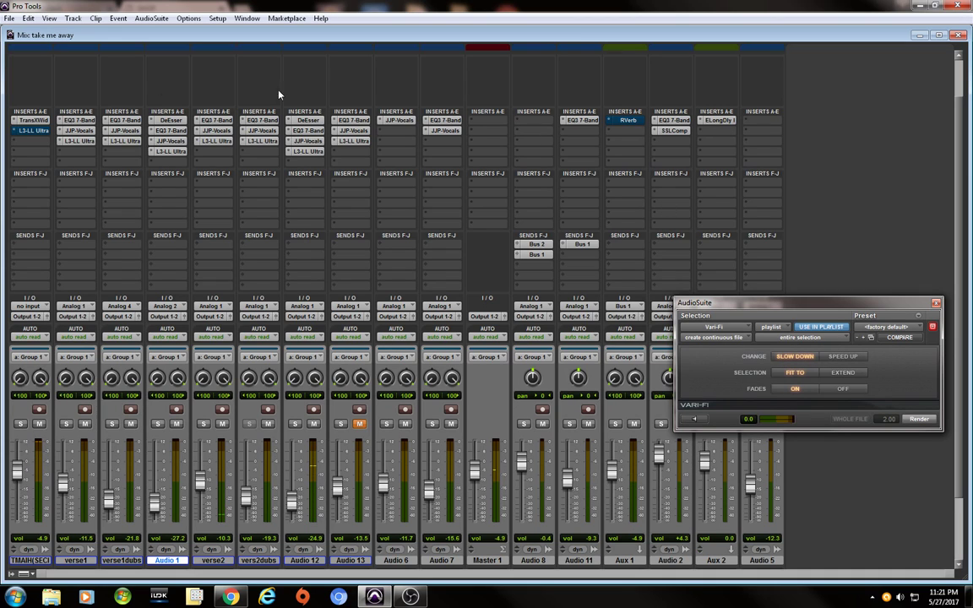
# Open the File menu and dismiss it without choosing anything.
pyautogui.click(10, 17)
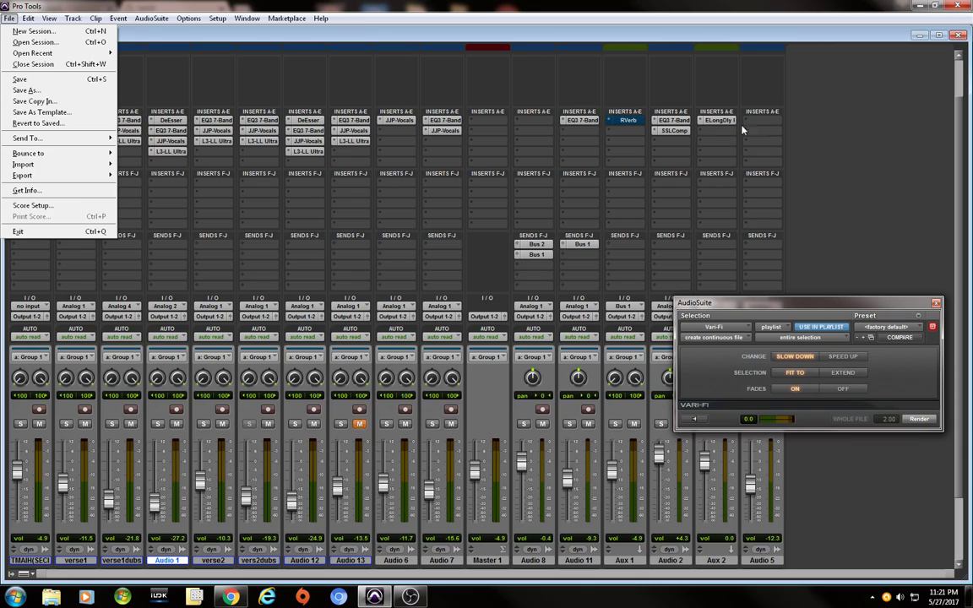
pyautogui.click(734, 103)
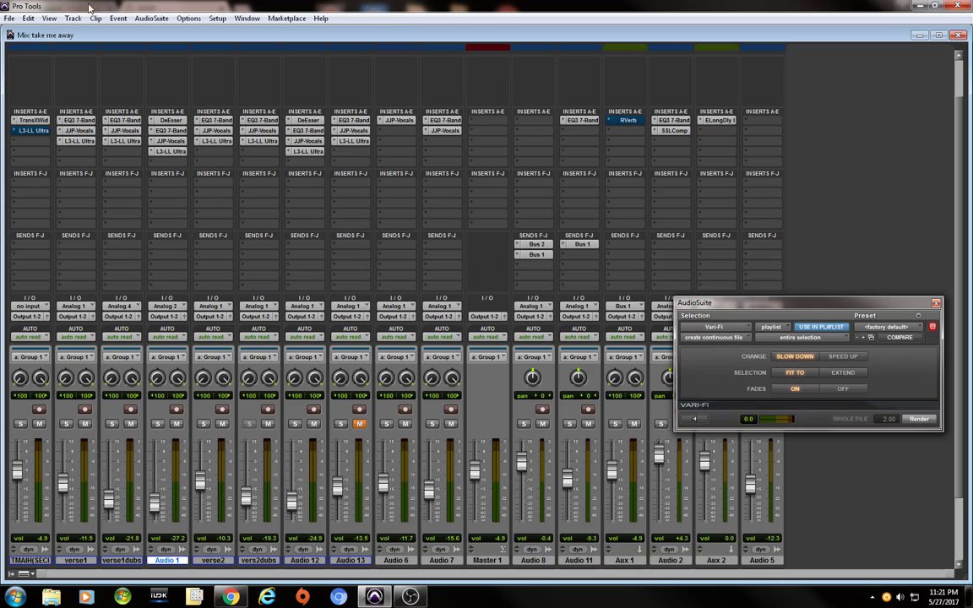
# Shrink Pro Tools to reveal Chrome, minimise the browser, then maximise Pro Tools again.
pyautogui.moveTo(157, 8); pyautogui.dragTo(659, 86)
pyautogui.click(903, 7)
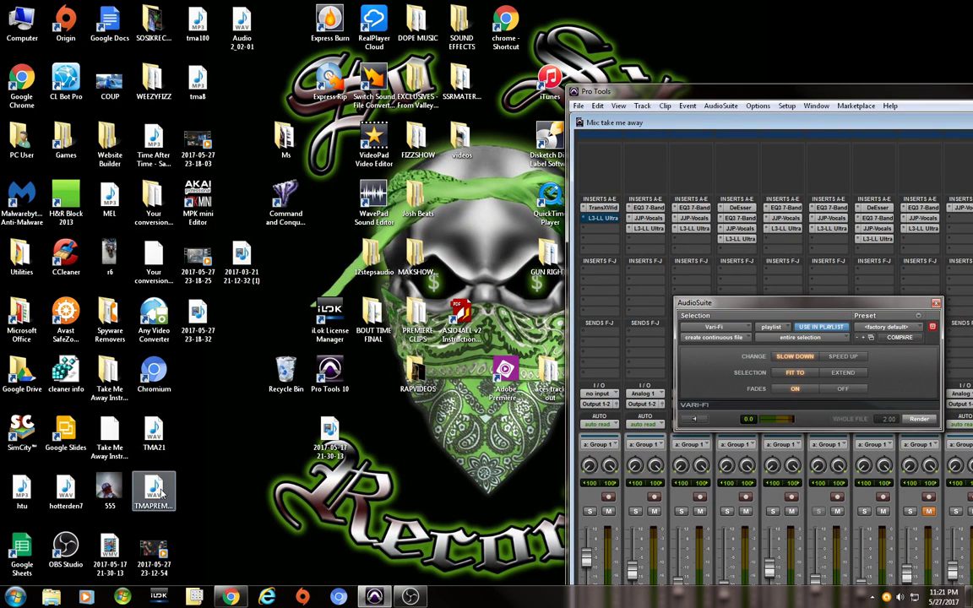
pyautogui.doubleClick(613, 91)
# Create a new session named testtrack in the MAK SOLO folder, closing take me away without saving.
pyautogui.click(13, 24)
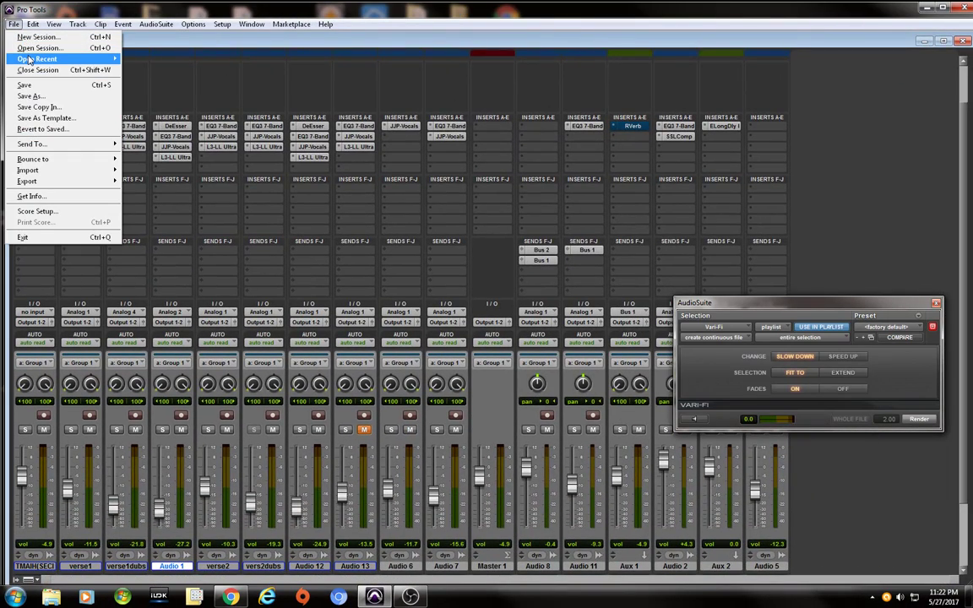
pyautogui.moveTo(42, 59)
pyautogui.click(100, 38)
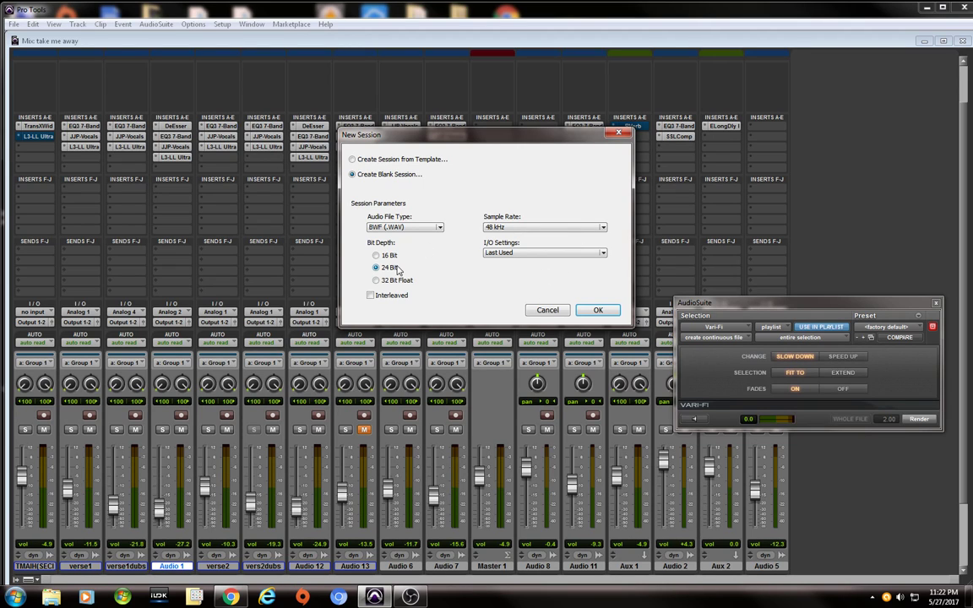
pyautogui.click(600, 311)
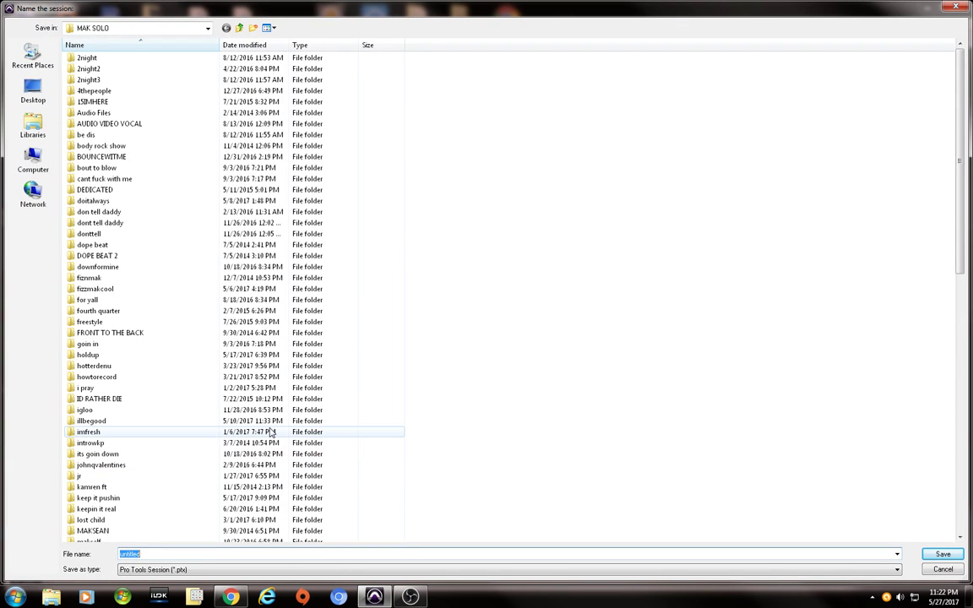
pyautogui.write('tes')
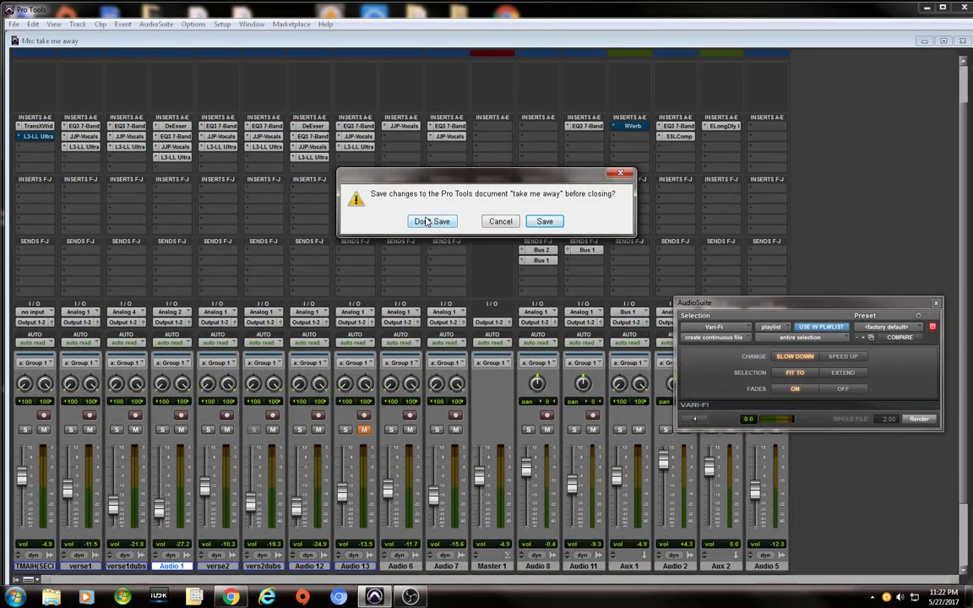
pyautogui.click(427, 221)
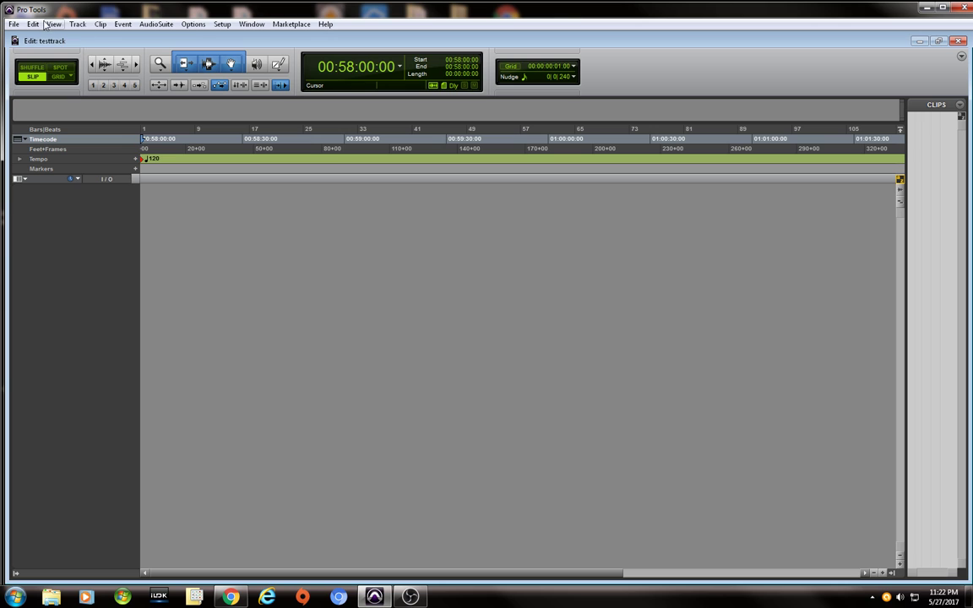
# Add two stereo audio tracks, Audio 1 and Audio 2.
pyautogui.click(74, 25)
pyautogui.click(80, 37)
pyautogui.write('2')
pyautogui.click(422, 201)
pyautogui.click(428, 216)
pyautogui.click(515, 203)
pyautogui.click(515, 206)
pyautogui.click(638, 227)
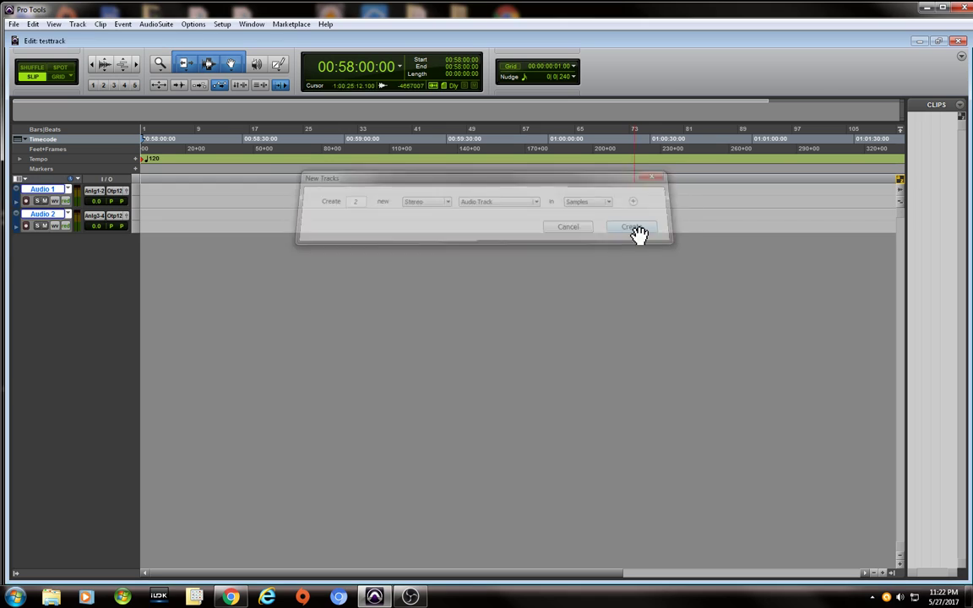
# Add two stereo aux input tracks, Aux 1 and Aux 2.
pyautogui.click(80, 25)
pyautogui.click(86, 36)
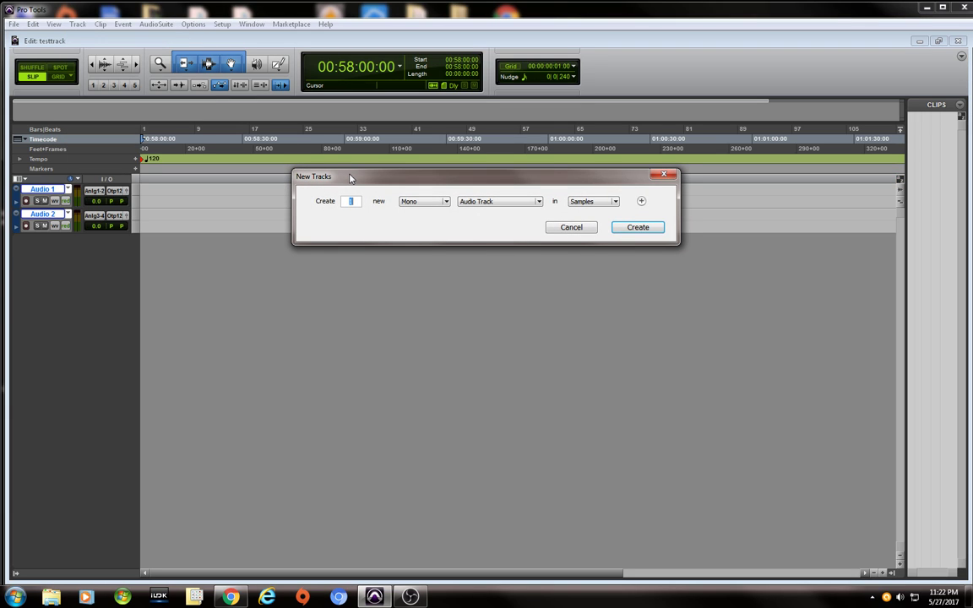
pyautogui.click(440, 202)
pyautogui.click(447, 214)
pyautogui.click(484, 209)
pyautogui.click(487, 213)
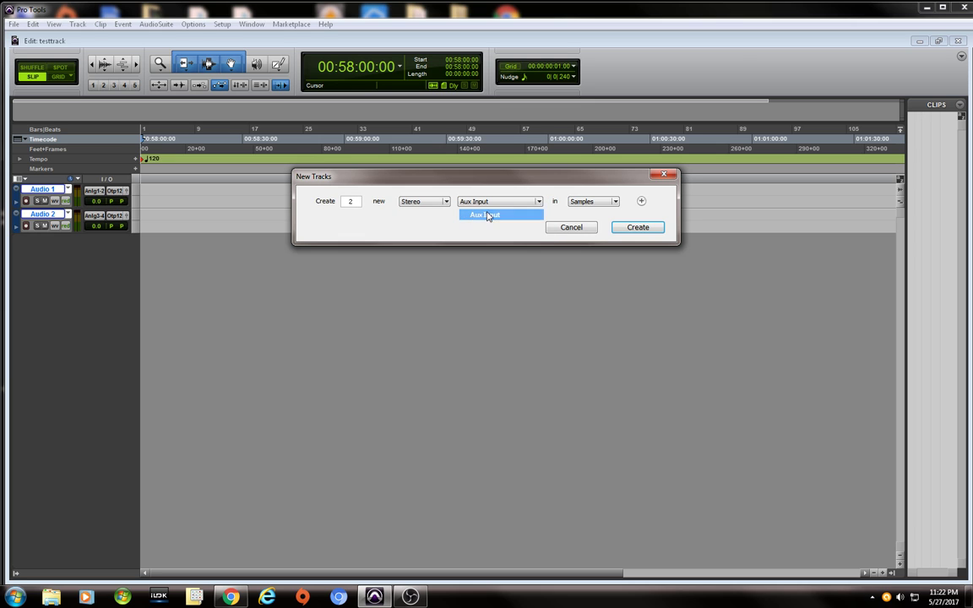
pyautogui.click(637, 228)
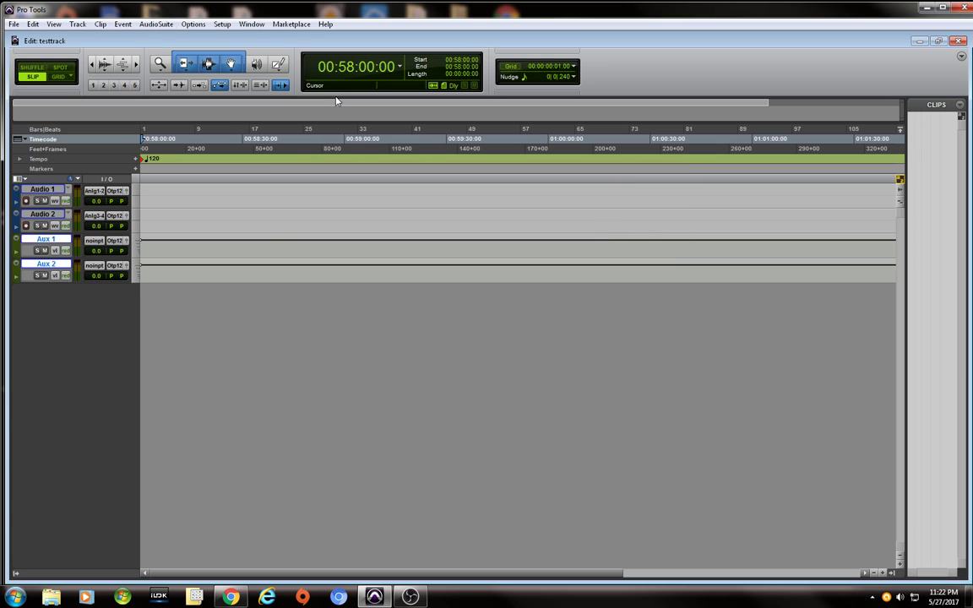
# Add one more stereo audio track, Audio 3.
pyautogui.click(77, 23)
pyautogui.click(53, 24)
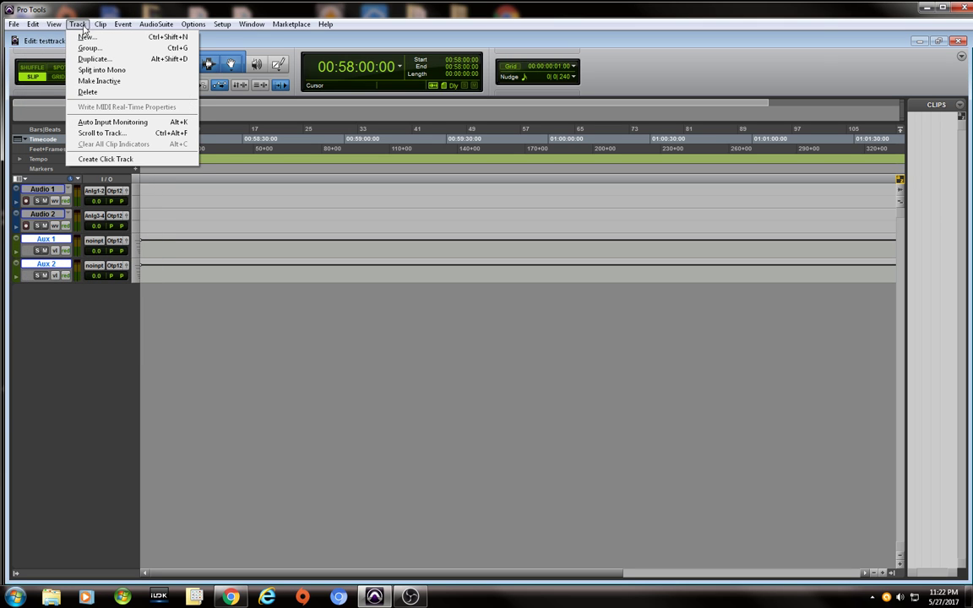
pyautogui.click(85, 36)
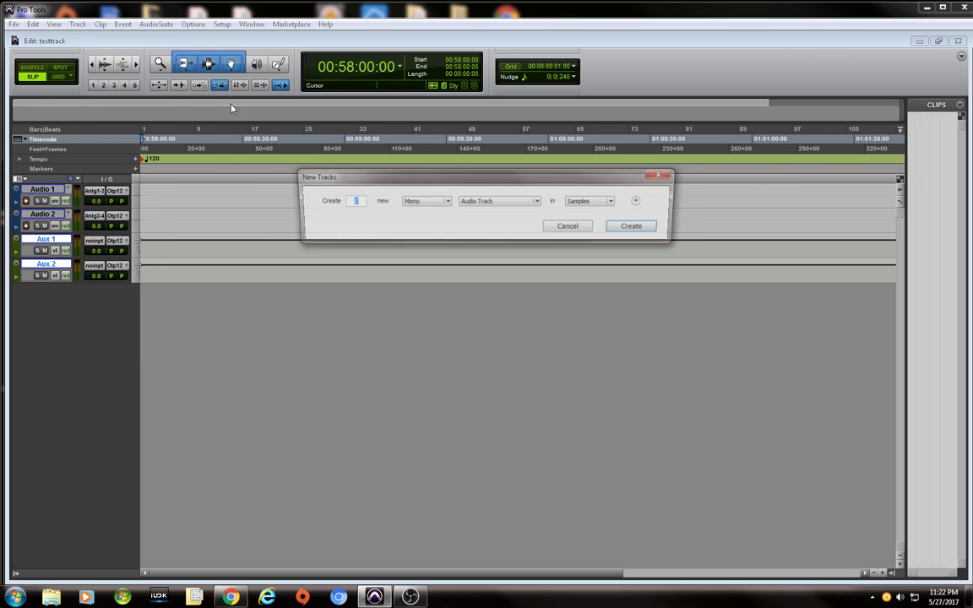
pyautogui.click(427, 205)
pyautogui.click(429, 215)
pyautogui.click(635, 233)
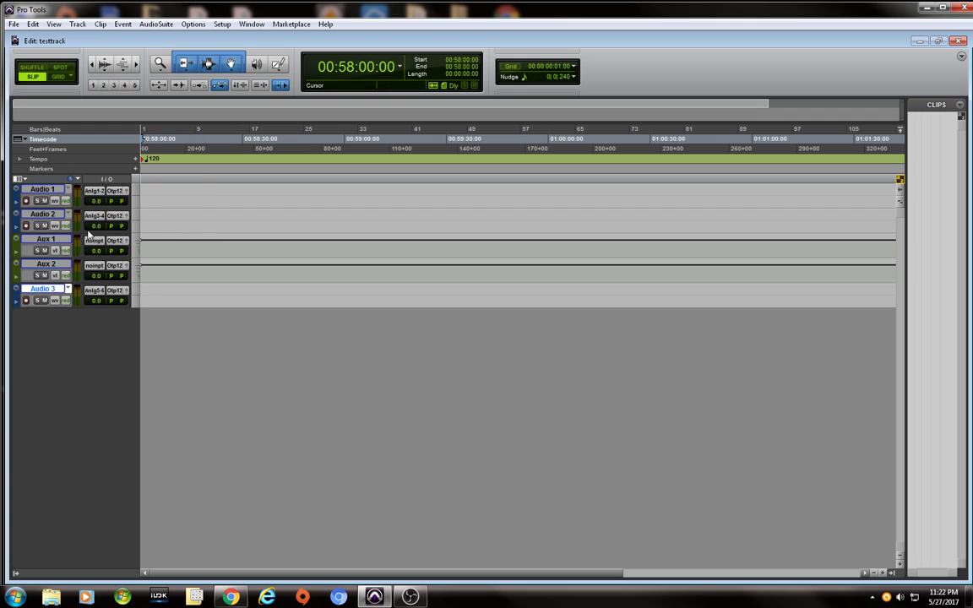
# Move Audio 2 below Aux 2, giving the order Audio 1, Aux 1, Aux 2, Audio 2, Audio 3.
pyautogui.moveTo(52, 215); pyautogui.dragTo(57, 285)
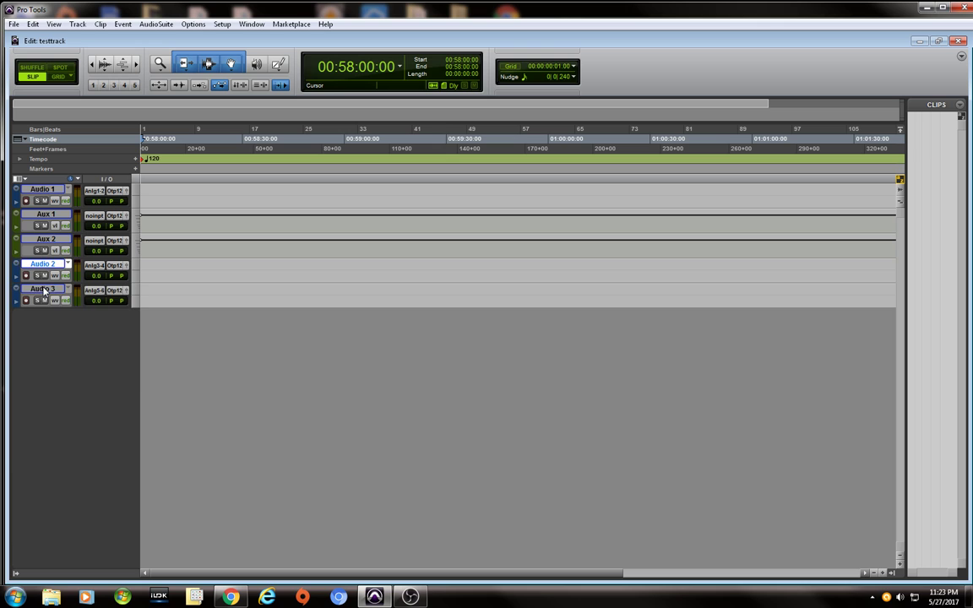
# Delete Audio 3, add a stereo Master Fader, and place Master 1 between Aux 1 and Aux 2.
pyautogui.rightClick(44, 290)
pyautogui.click(72, 384)
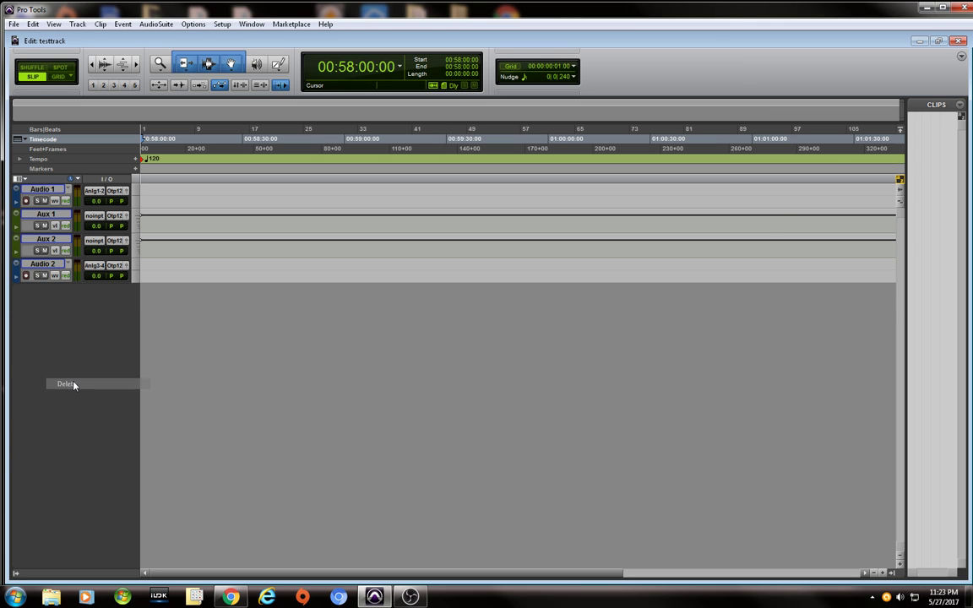
pyautogui.click(76, 24)
pyautogui.click(86, 37)
pyautogui.click(419, 203)
pyautogui.click(423, 215)
pyautogui.click(480, 202)
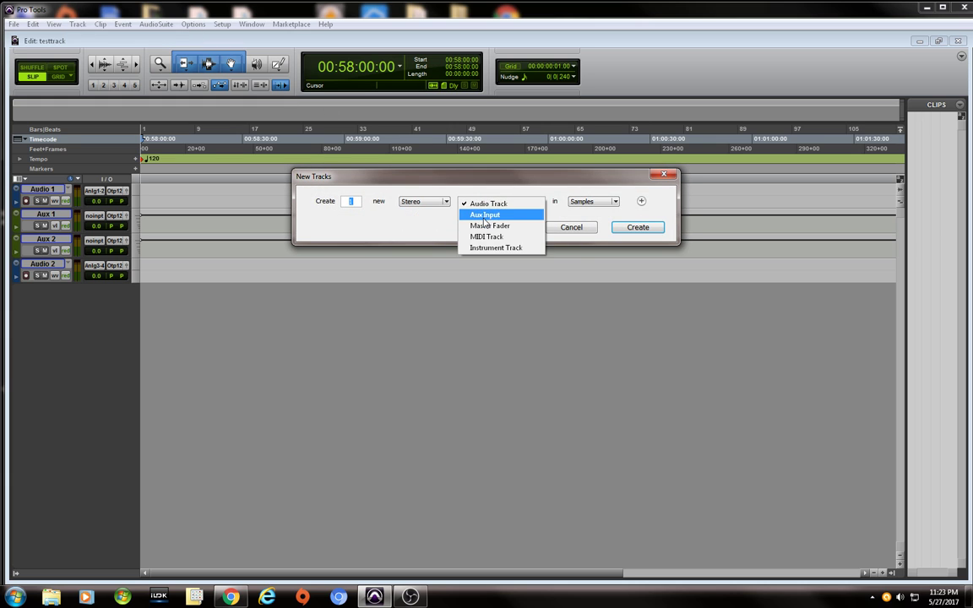
pyautogui.click(488, 225)
pyautogui.click(639, 227)
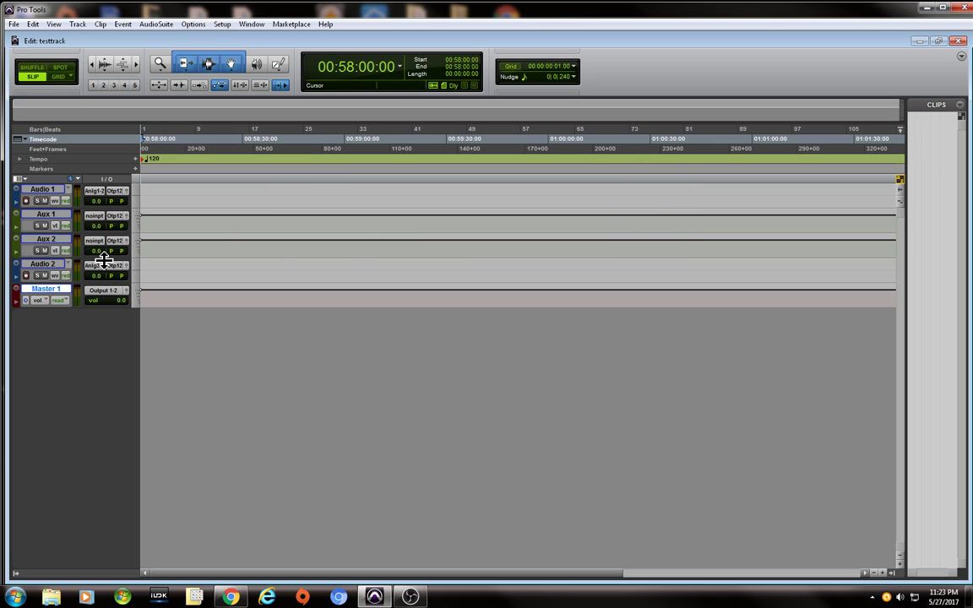
pyautogui.moveTo(46, 289); pyautogui.dragTo(68, 239)
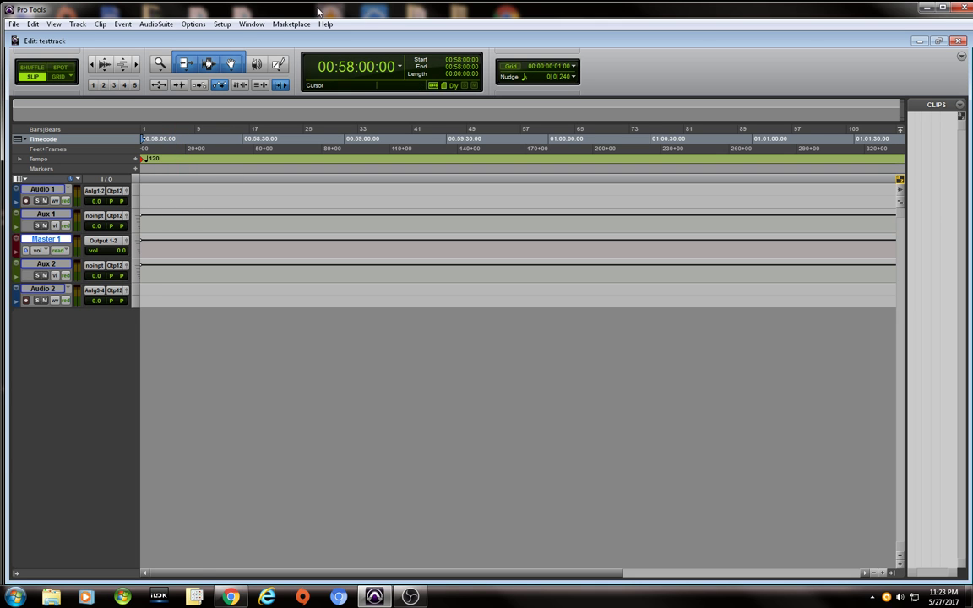
# Import TMAPREMASTER.wav from the desktop onto the Audio 1 track.
pyautogui.doubleClick(288, 10)
pyautogui.moveTo(153, 490); pyautogui.dragTo(432, 214)
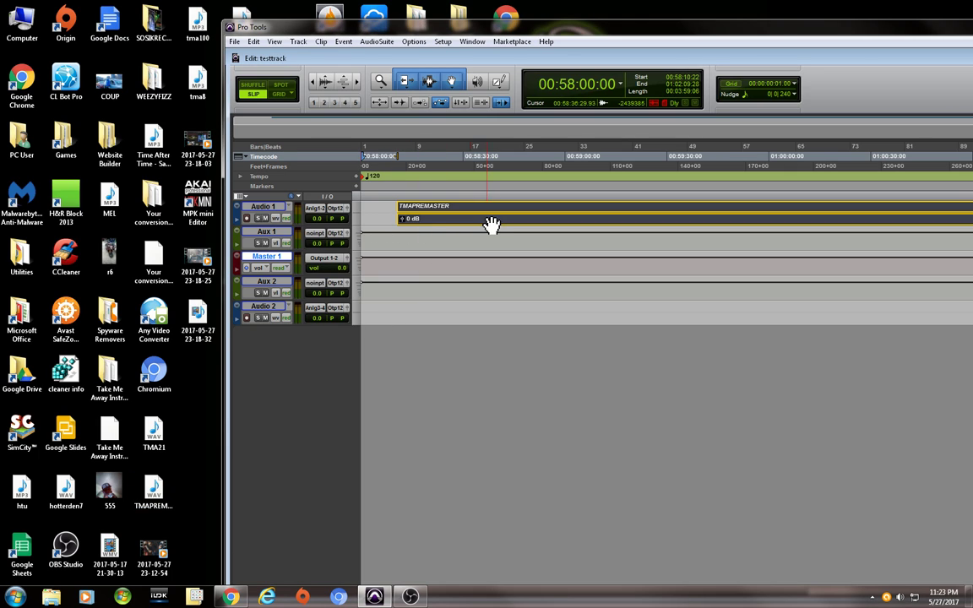
pyautogui.doubleClick(355, 28)
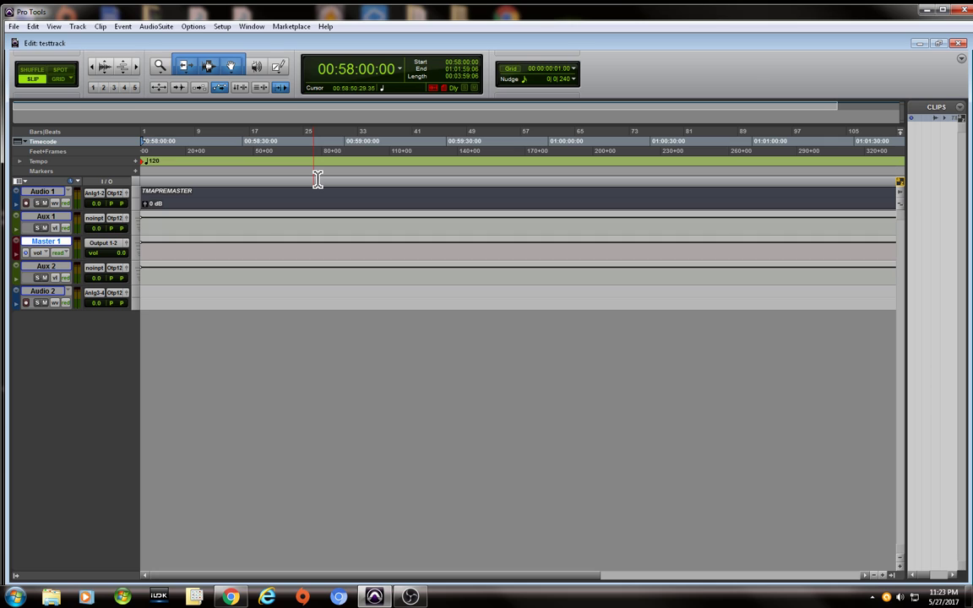
# Position the playhead in the song and bring up the Mix window.
pyautogui.click(194, 152)
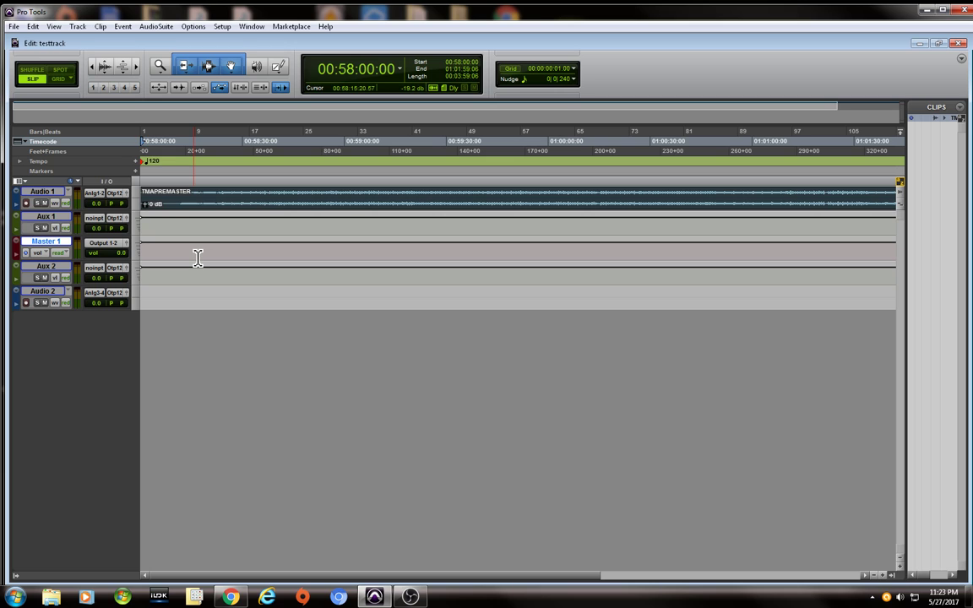
pyautogui.click(375, 205)
pyautogui.click(370, 207)
pyautogui.click(369, 207)
pyautogui.hotkey('ctrl', '=')
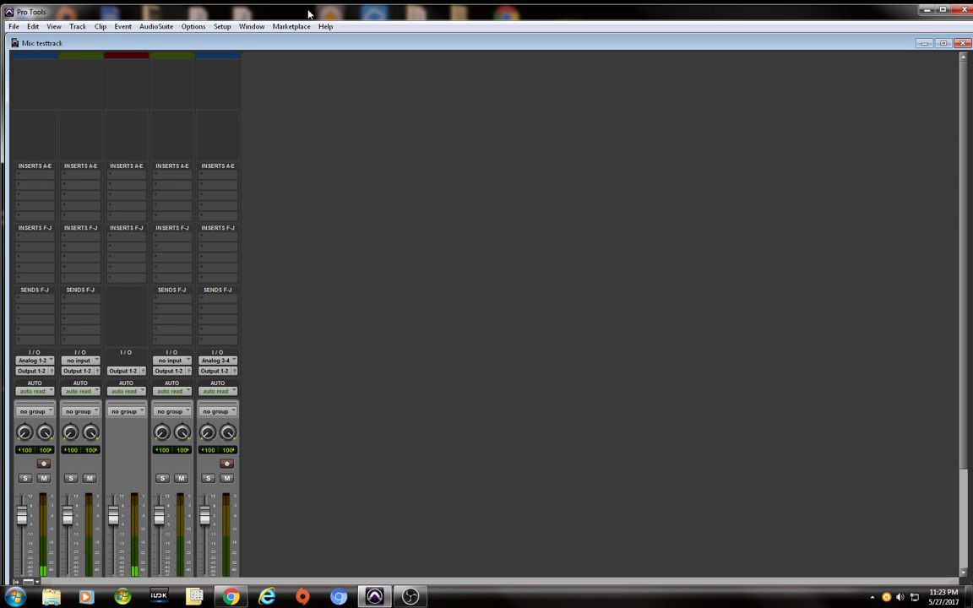
# Route channel 1's output to Bus 1-2 and feed channel 2's input from Bus 1-2.
pyautogui.moveTo(309, 14); pyautogui.dragTo(318, 10)
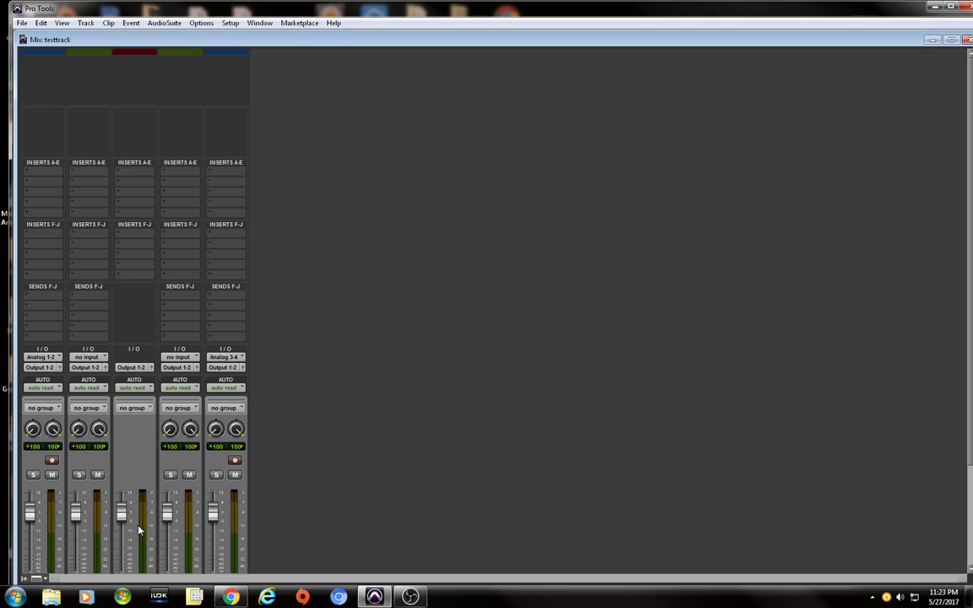
pyautogui.click(51, 370)
pyautogui.moveTo(59, 400)
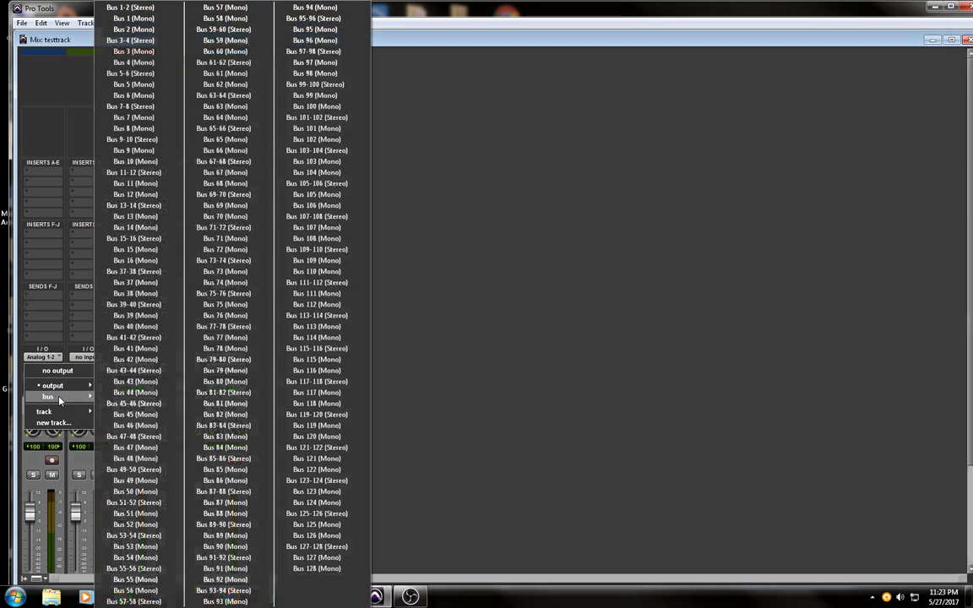
pyautogui.click(130, 8)
pyautogui.click(91, 359)
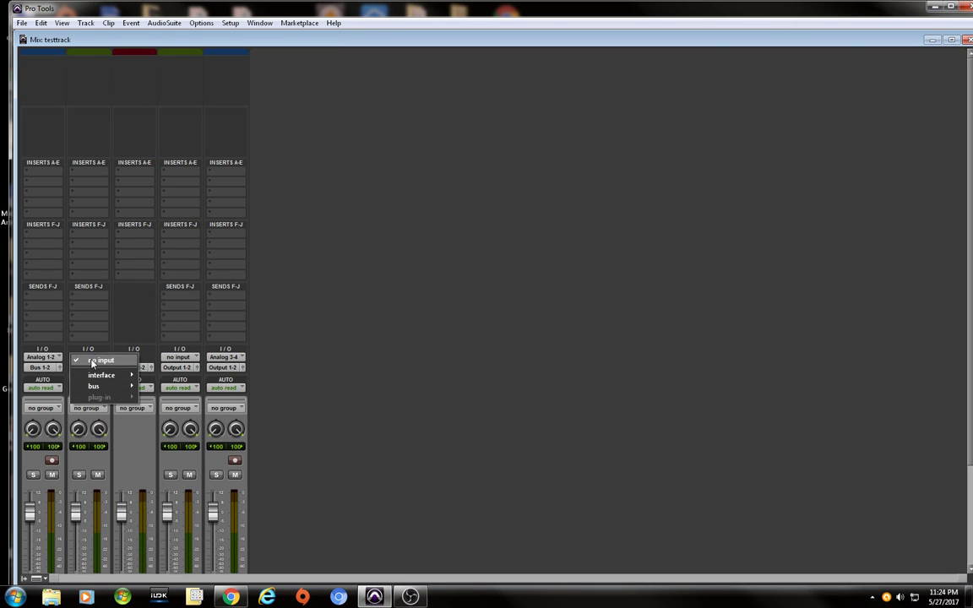
pyautogui.moveTo(101, 386)
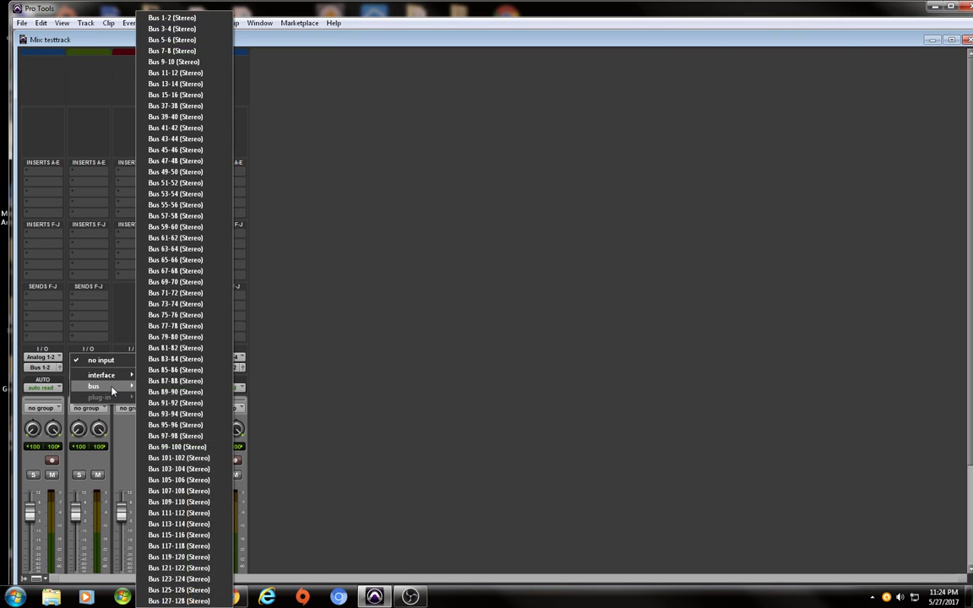
pyautogui.click(141, 17)
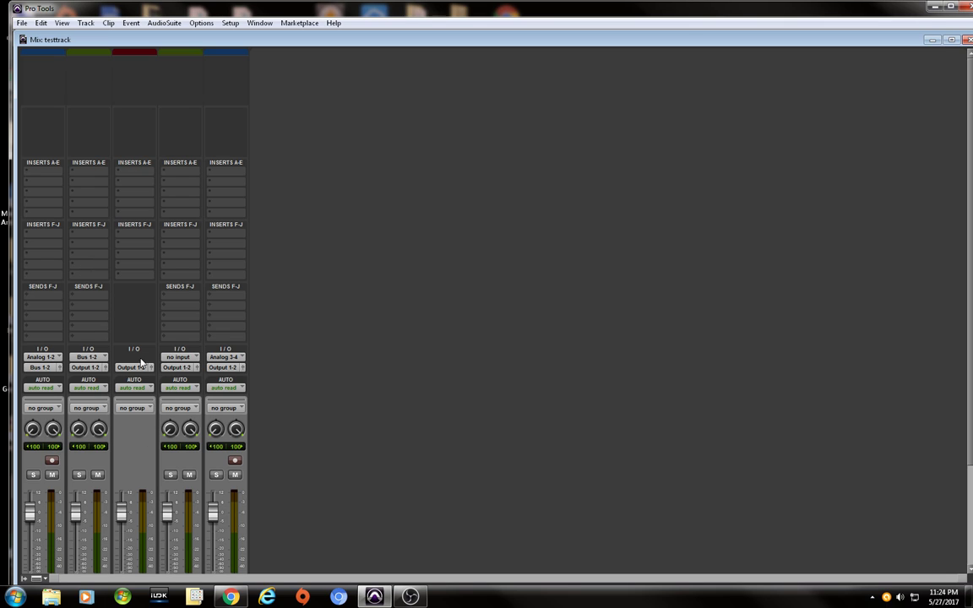
# Send channel 2's output to Bus 3-4 and feed channel 4's input from Bus 3-4.
pyautogui.click(87, 368)
pyautogui.moveTo(118, 396)
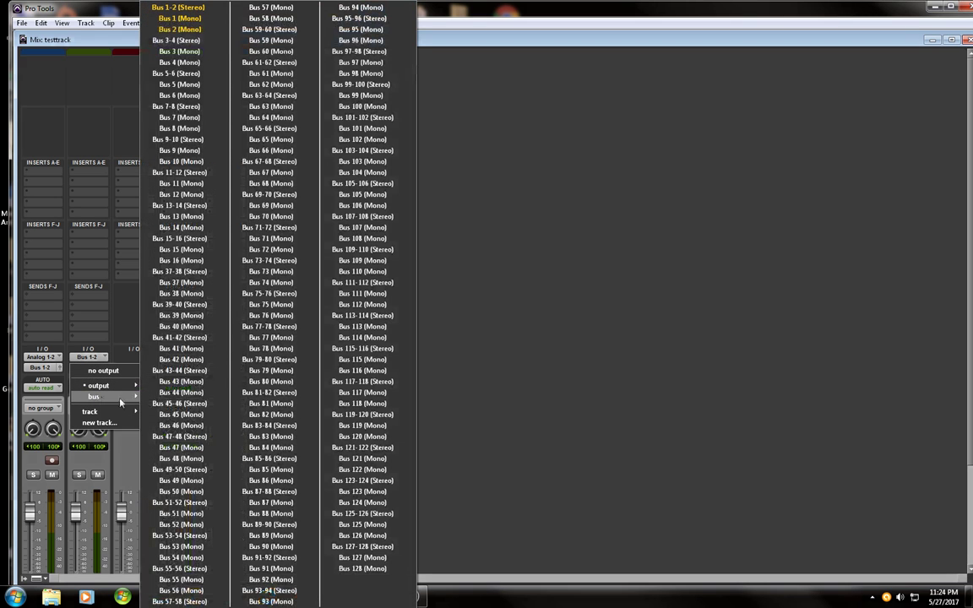
pyautogui.click(177, 39)
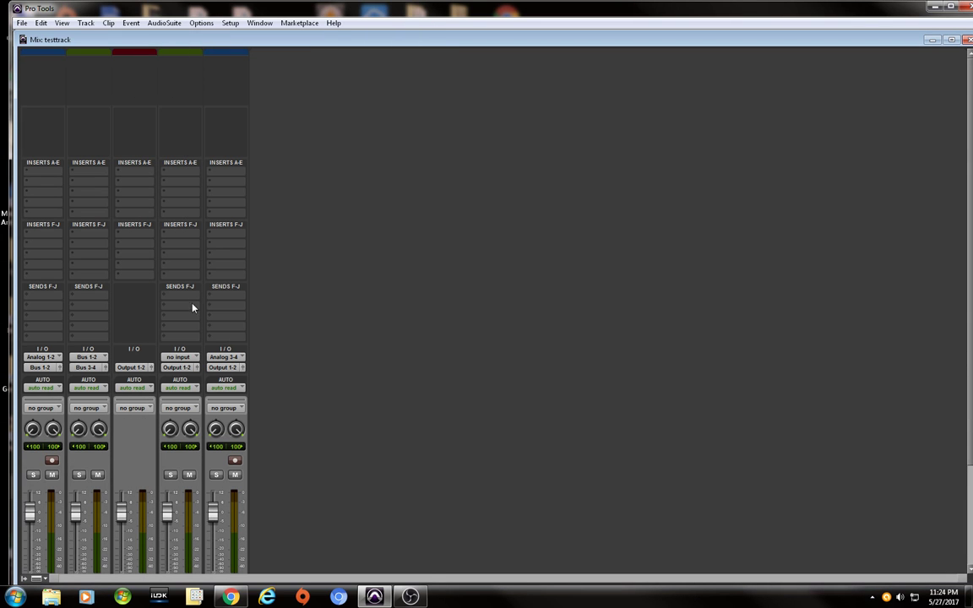
pyautogui.click(189, 357)
pyautogui.moveTo(215, 386)
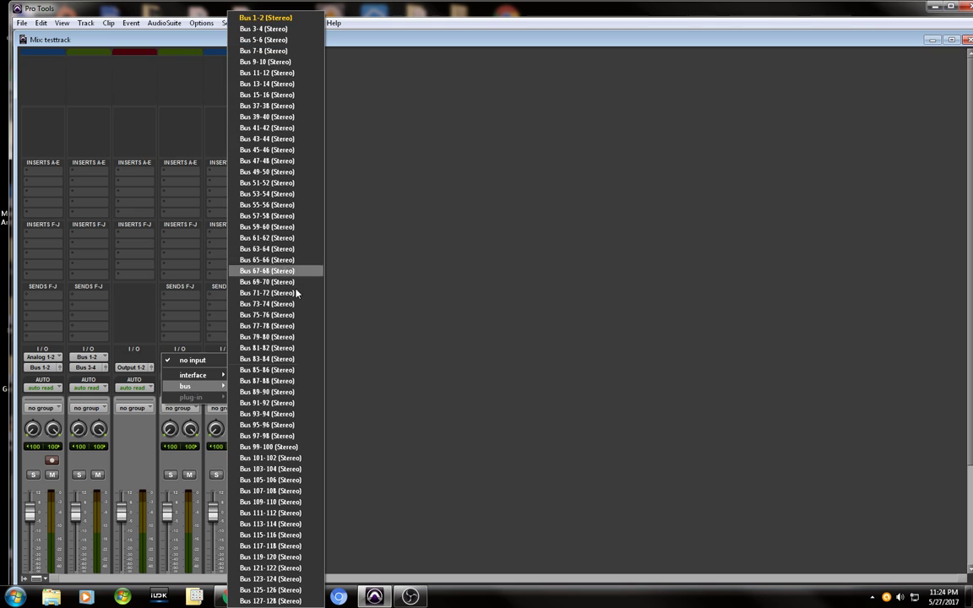
pyautogui.click(262, 30)
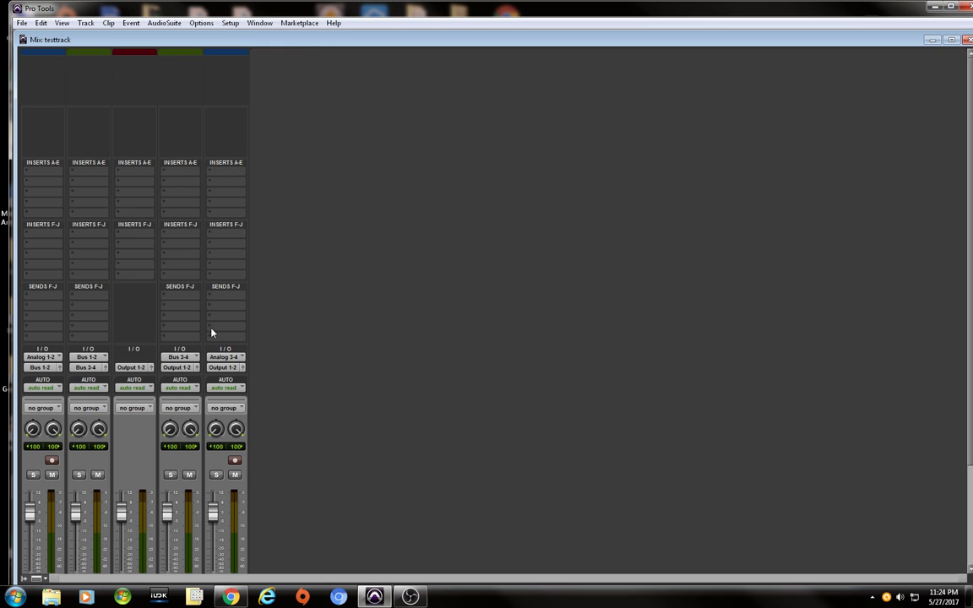
# Send channel 4's output to Bus 5-6 and set channel 5's input to Bus 5-6.
pyautogui.click(184, 369)
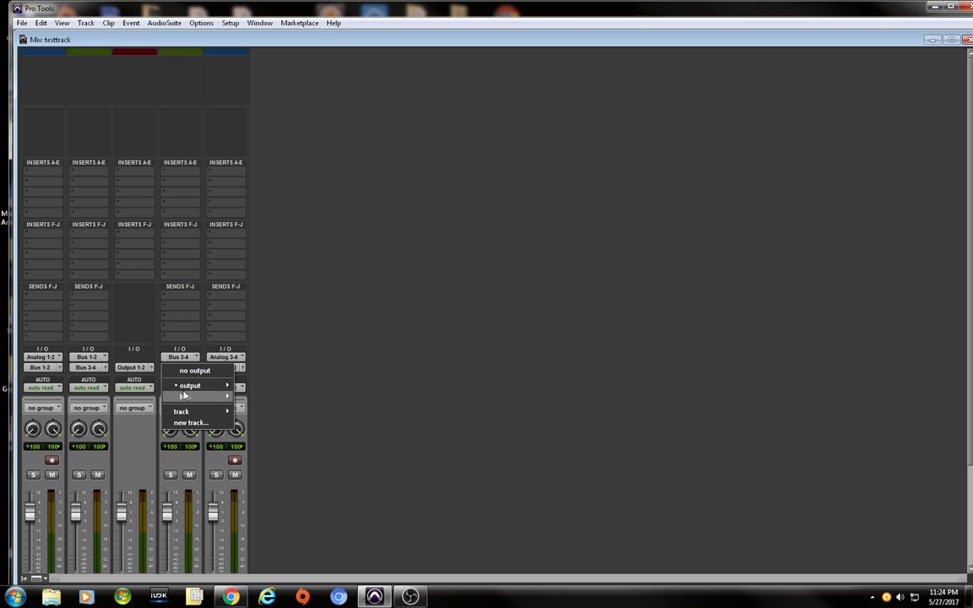
pyautogui.moveTo(186, 399)
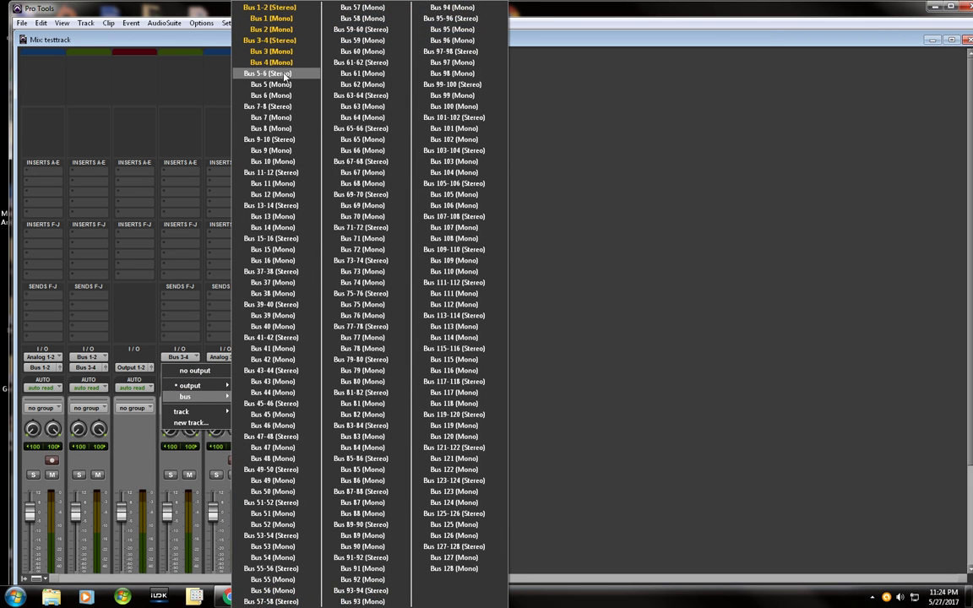
pyautogui.click(259, 73)
pyautogui.click(227, 357)
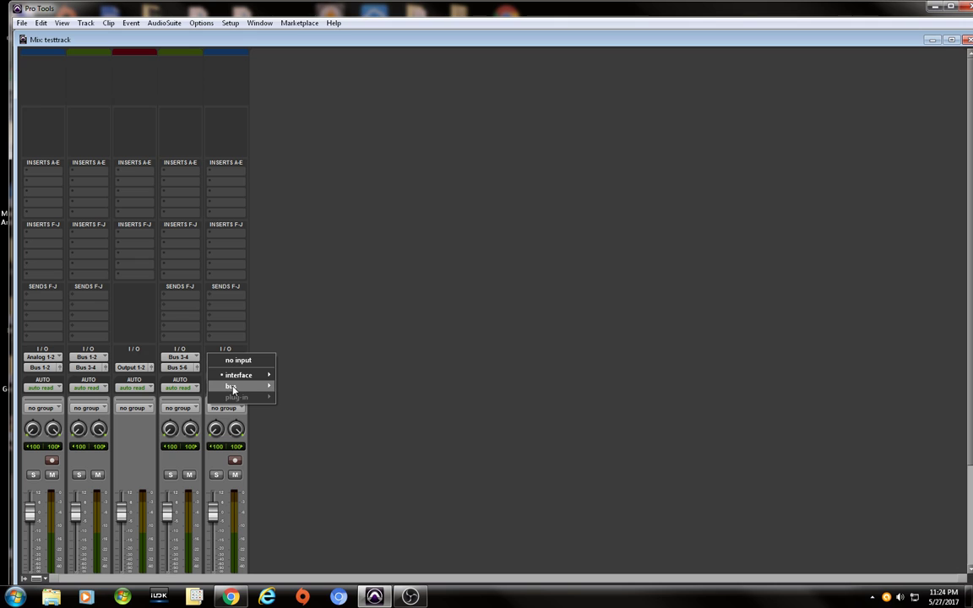
pyautogui.moveTo(254, 387)
pyautogui.click(300, 39)
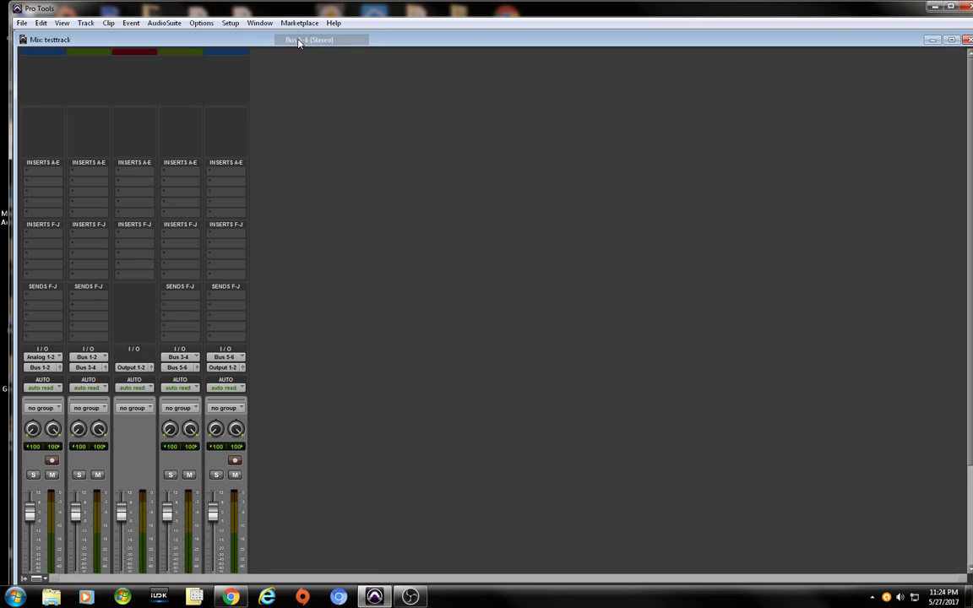
pyautogui.scroll(-2, 278, 285)
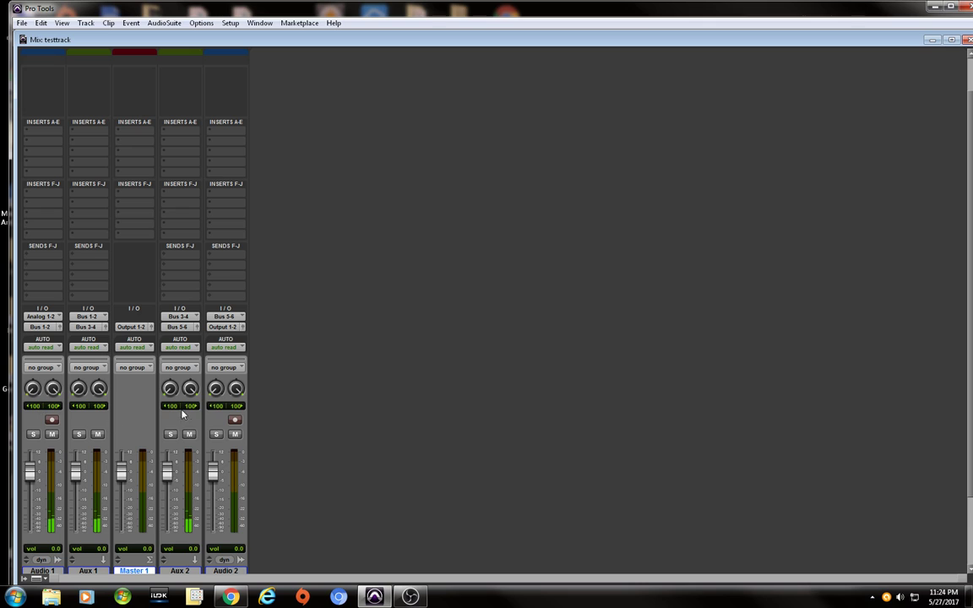
# Record-enable the Audio 2 channel strip.
pyautogui.click(235, 420)
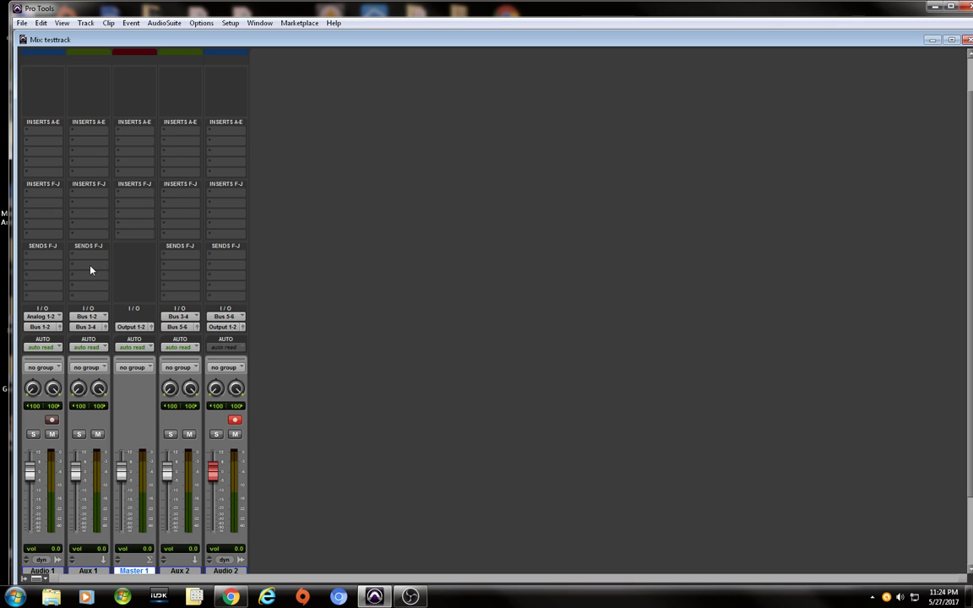
# Insert an EQ3 7-Band plug-in on Aux 1's first insert slot.
pyautogui.click(83, 132)
pyautogui.moveTo(127, 149)
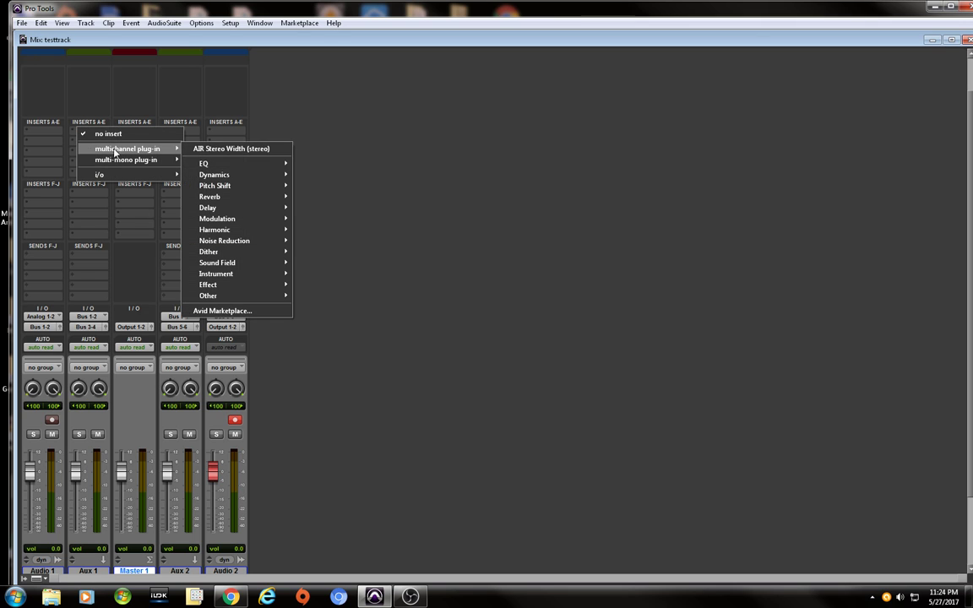
pyautogui.moveTo(215, 169)
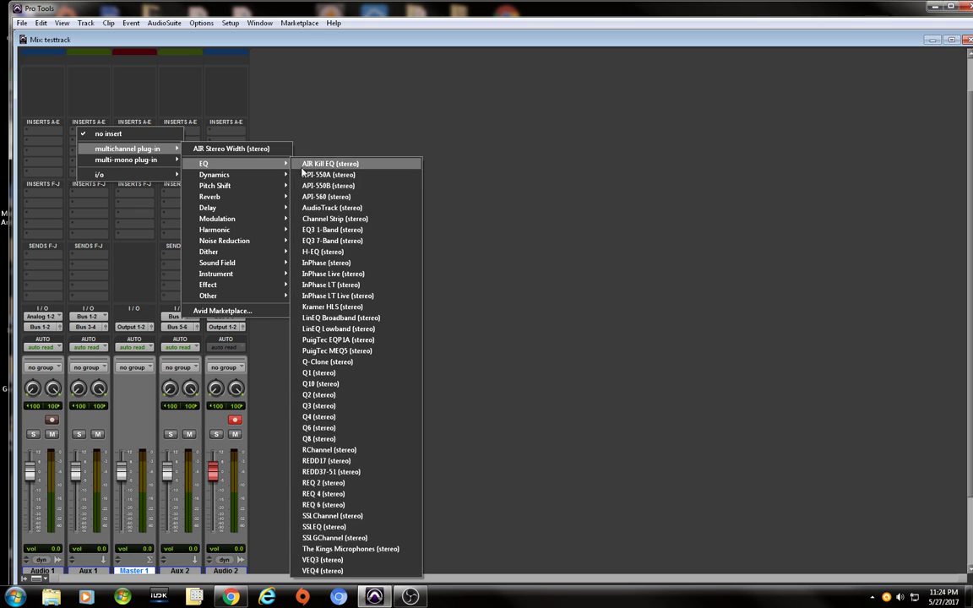
pyautogui.click(326, 242)
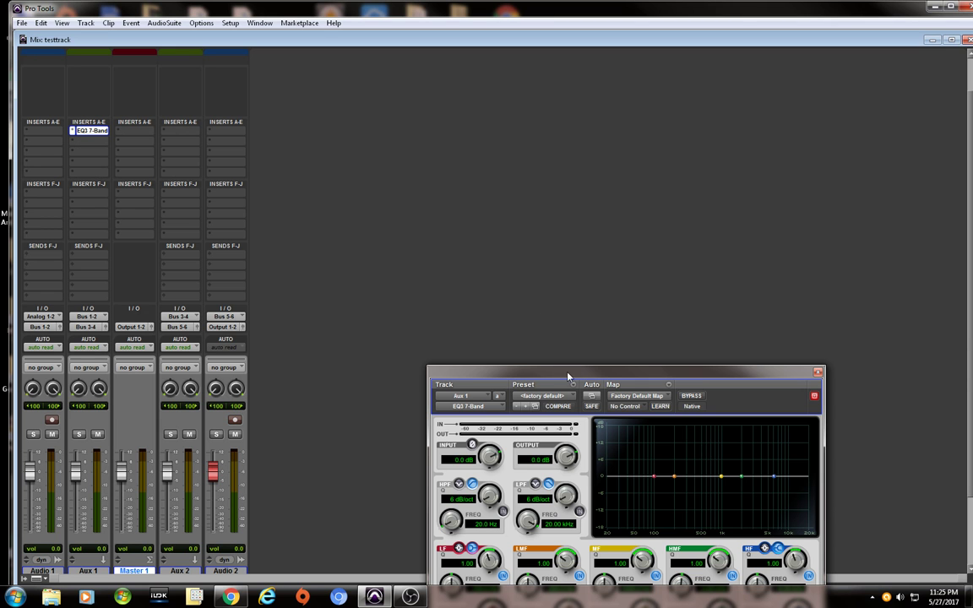
pyautogui.moveTo(568, 377); pyautogui.dragTo(469, 144)
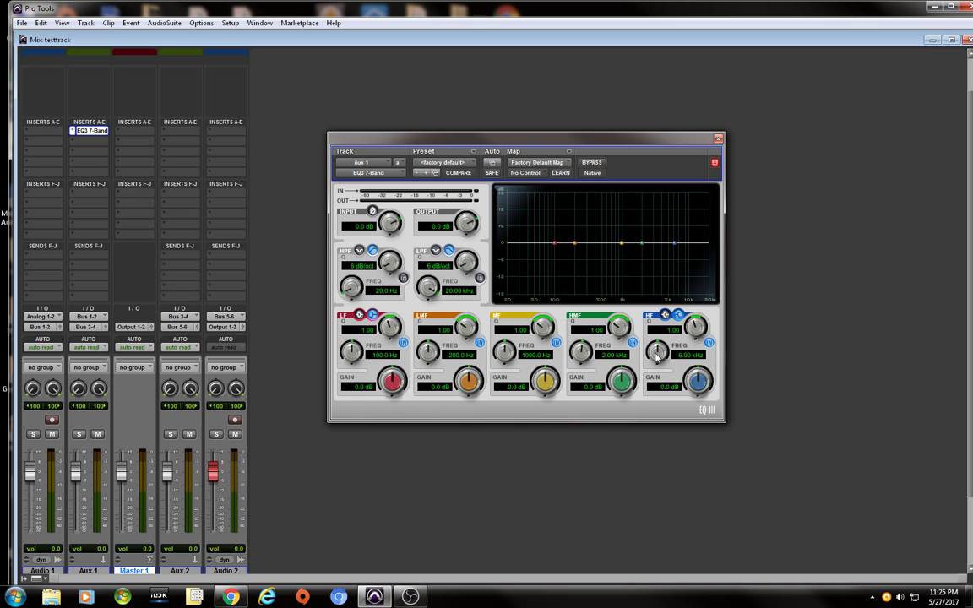
# Cut the EQ high band by -2.7 dB at 13.77 kHz, adjust its Q, and enable the HPF.
pyautogui.moveTo(700, 379); pyautogui.dragTo(689, 403)
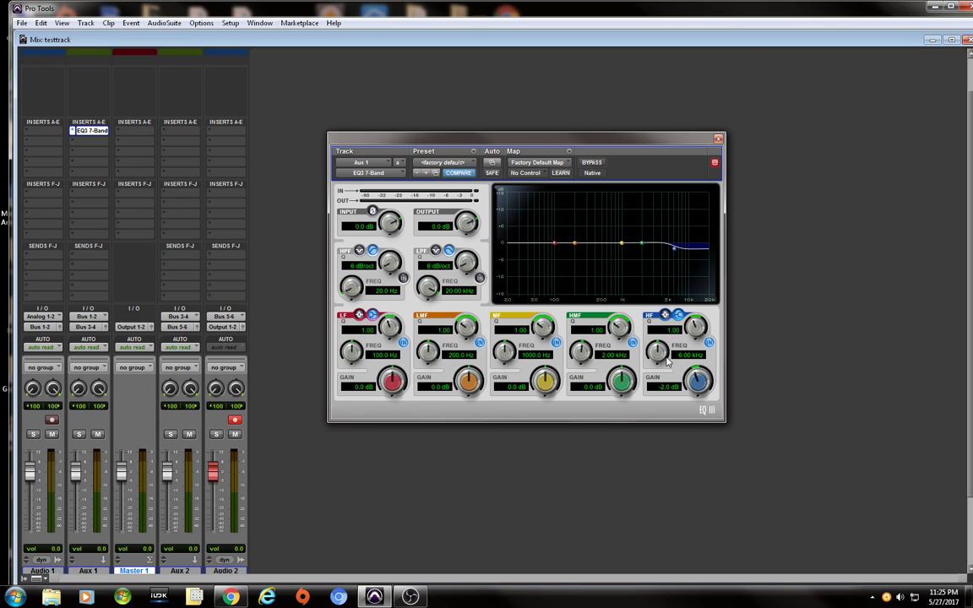
pyautogui.moveTo(665, 362); pyautogui.dragTo(700, 386)
pyautogui.moveTo(710, 327); pyautogui.dragTo(697, 387)
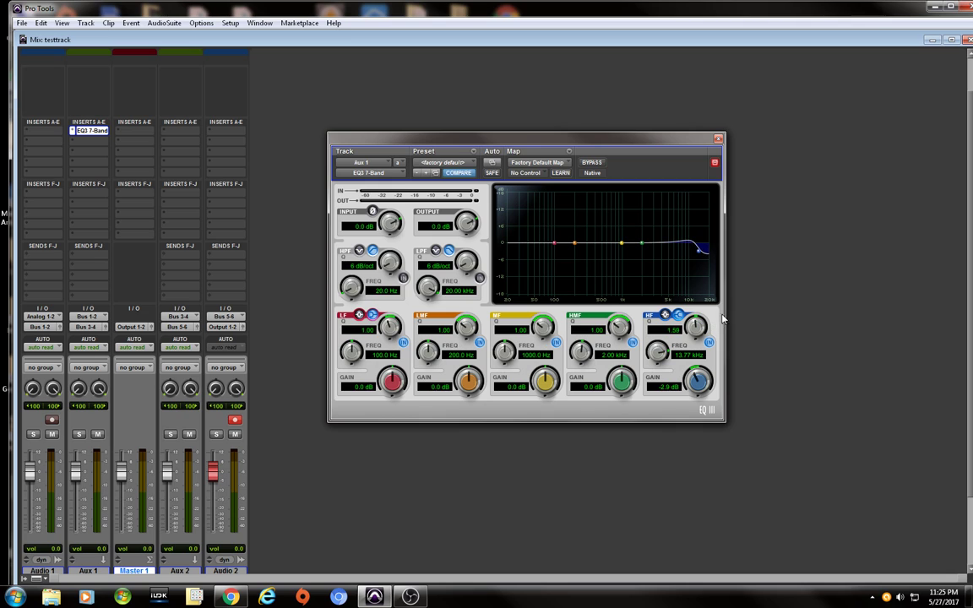
pyautogui.moveTo(689, 338)
pyautogui.mouseDown()
pyautogui.moveTo(680, 355)
pyautogui.moveTo(702, 326)
pyautogui.moveTo(691, 335)
pyautogui.mouseUp()
pyautogui.moveTo(694, 378); pyautogui.dragTo(692, 377)
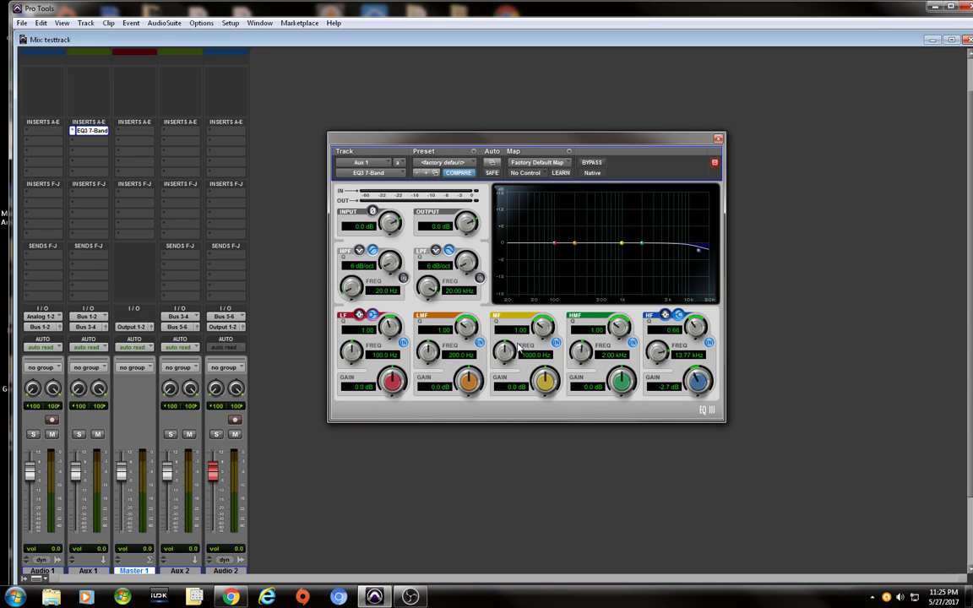
pyautogui.click(403, 278)
pyautogui.click(75, 141)
pyautogui.moveTo(89, 161)
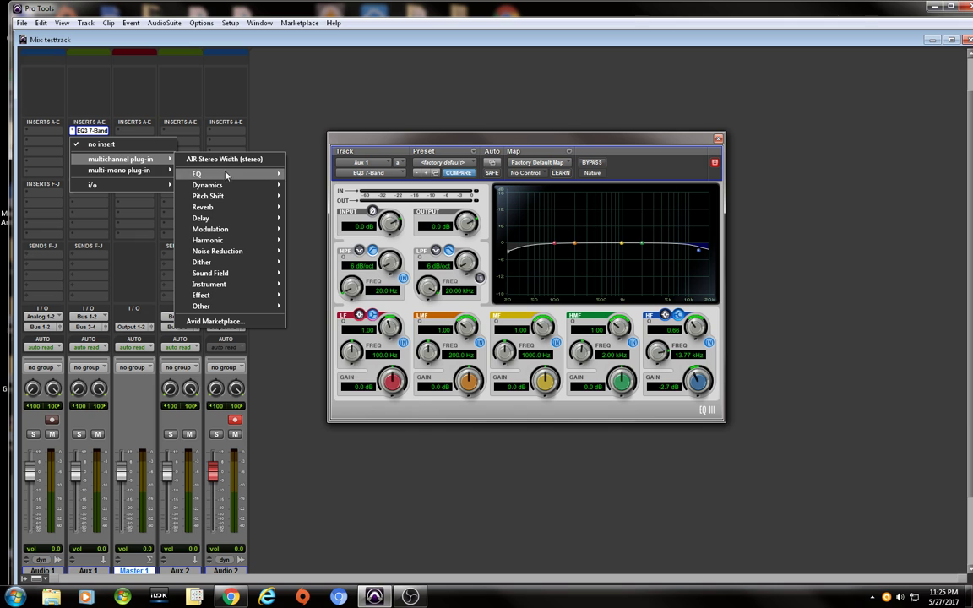
# Insert Dyn3 Compressor/Limiter on Aux 1 with the Clean Limit preset and -11.0 dB threshold.
pyautogui.moveTo(211, 189)
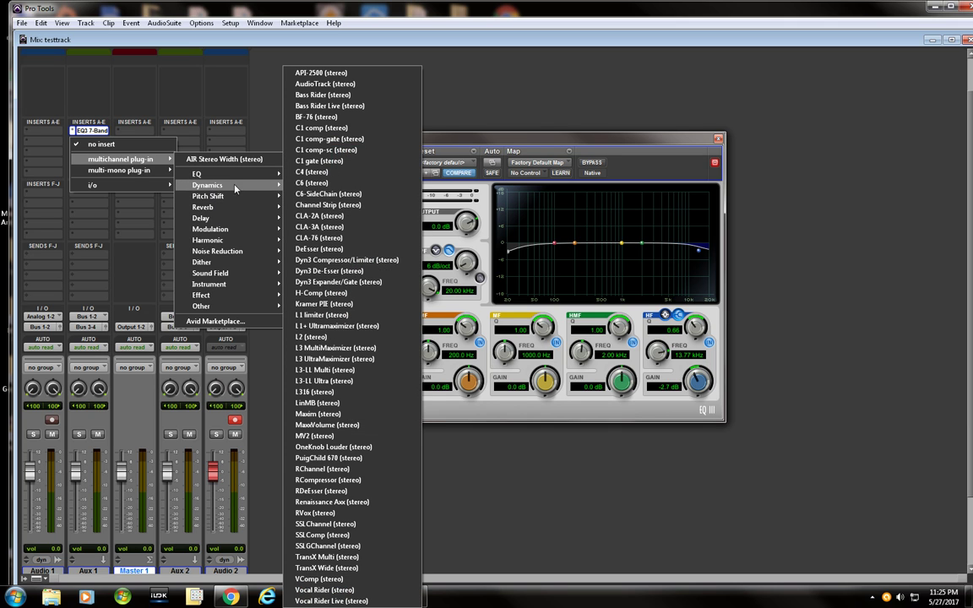
pyautogui.click(360, 262)
pyautogui.click(467, 163)
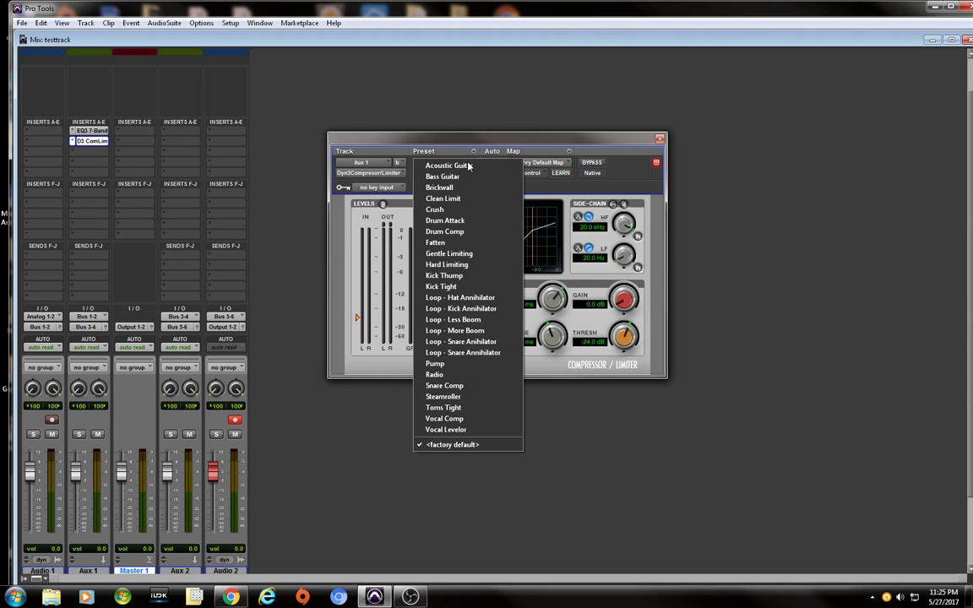
pyautogui.click(463, 198)
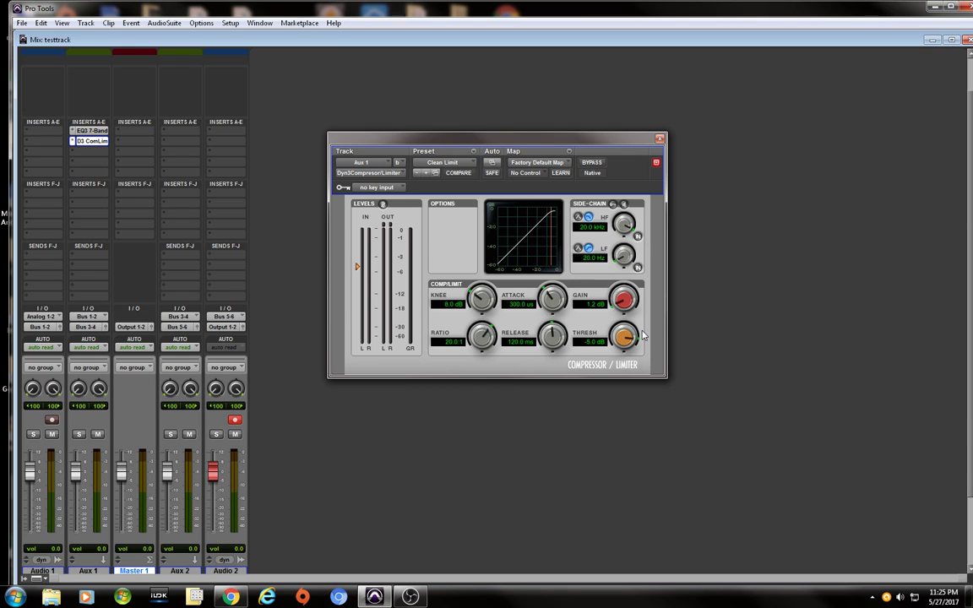
pyautogui.moveTo(624, 337); pyautogui.dragTo(619, 361)
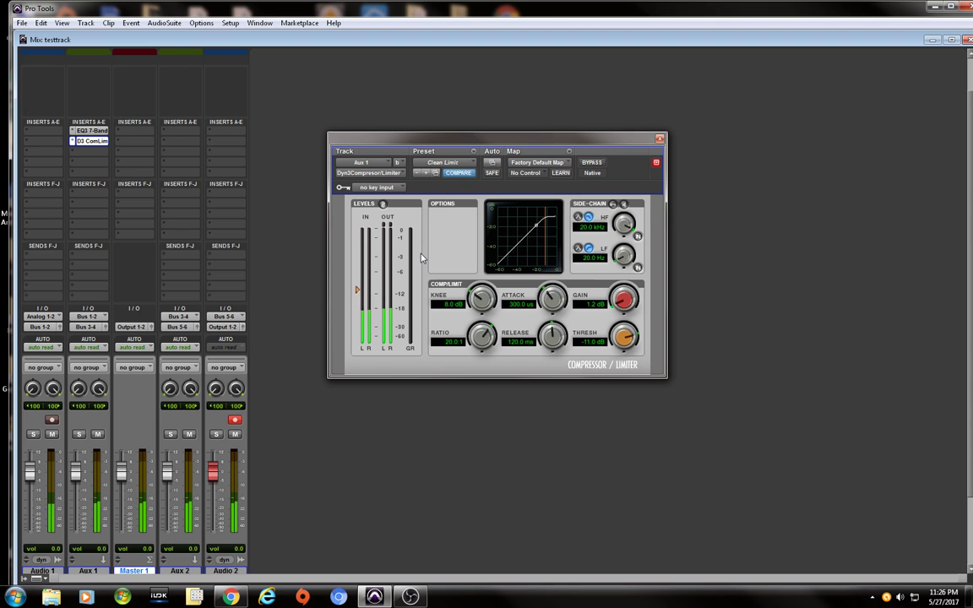
# Audition a later part of the song in the Edit window, then return to the mixer.
pyautogui.hotkey('ctrl', '=')
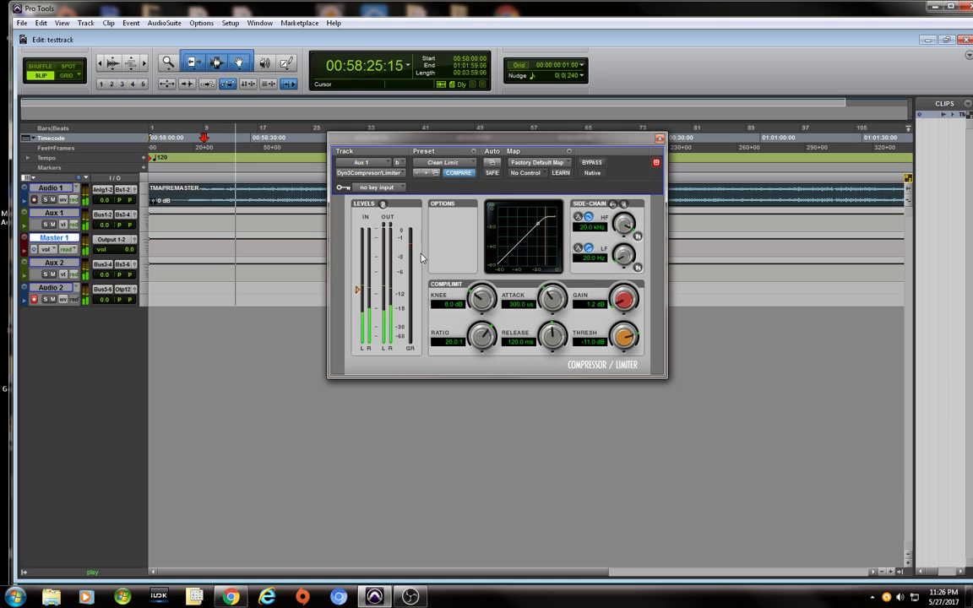
pyautogui.click(314, 133)
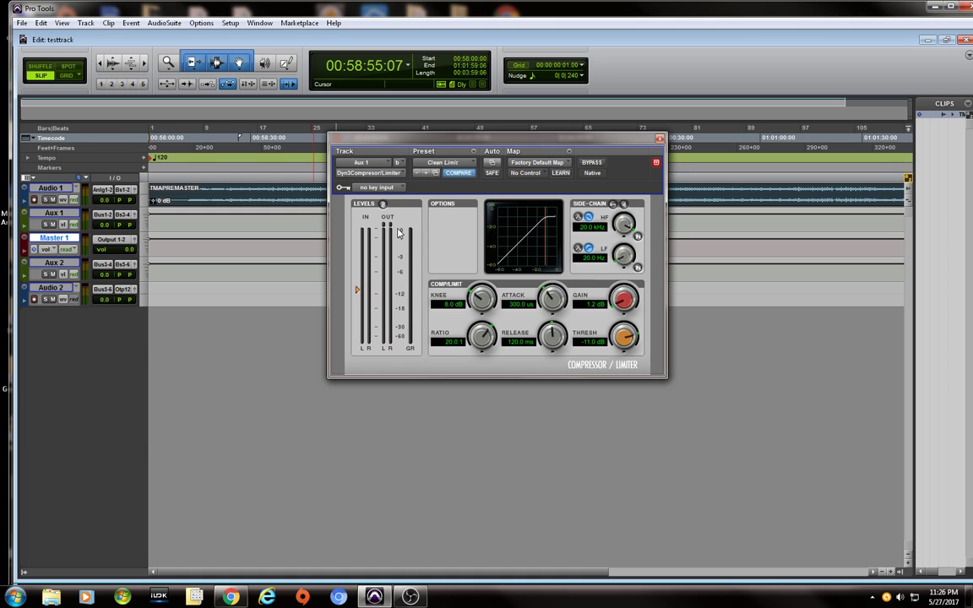
pyautogui.hotkey('ctrl', '=')
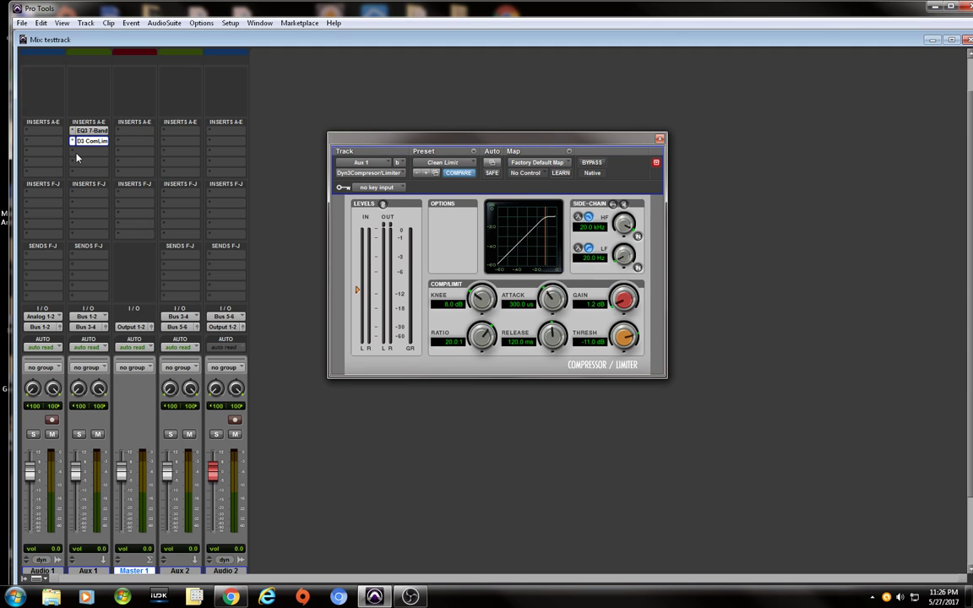
# Insert the stereo BF-76 Peak Limiter on Aux 1's fifth insert slot.
pyautogui.click(78, 156)
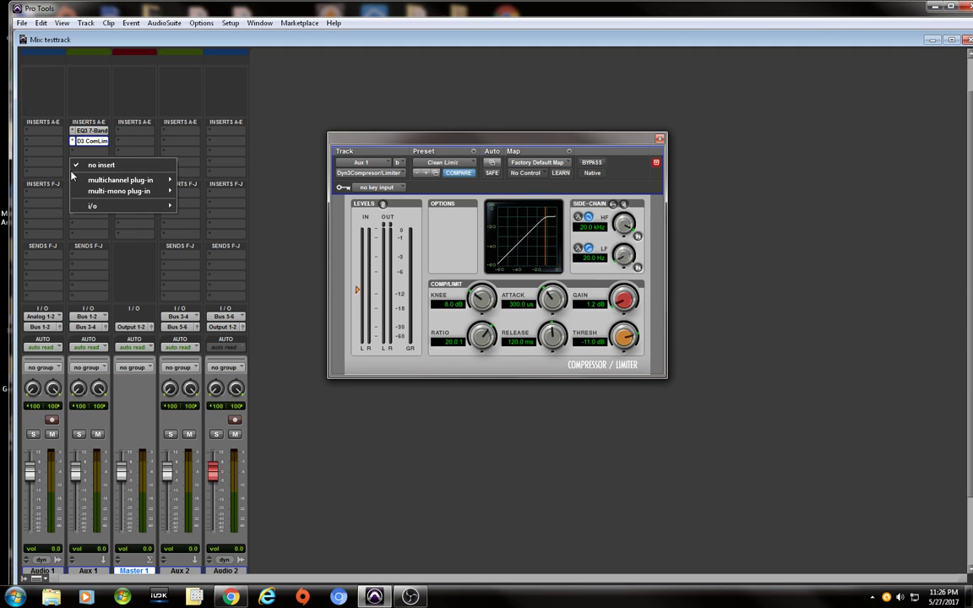
pyautogui.click(78, 156)
pyautogui.click(78, 155)
pyautogui.click(118, 85)
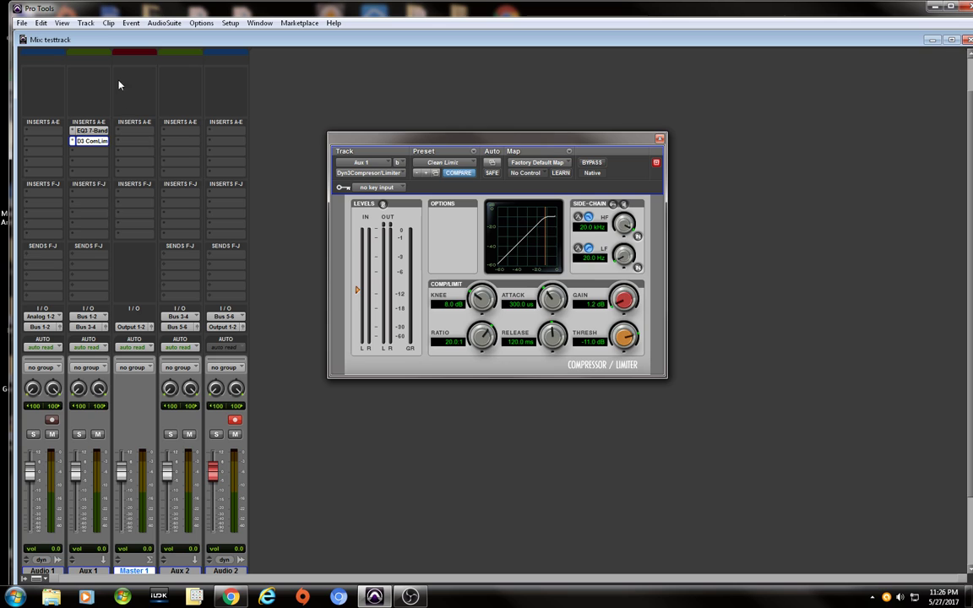
pyautogui.click(76, 155)
pyautogui.moveTo(118, 193)
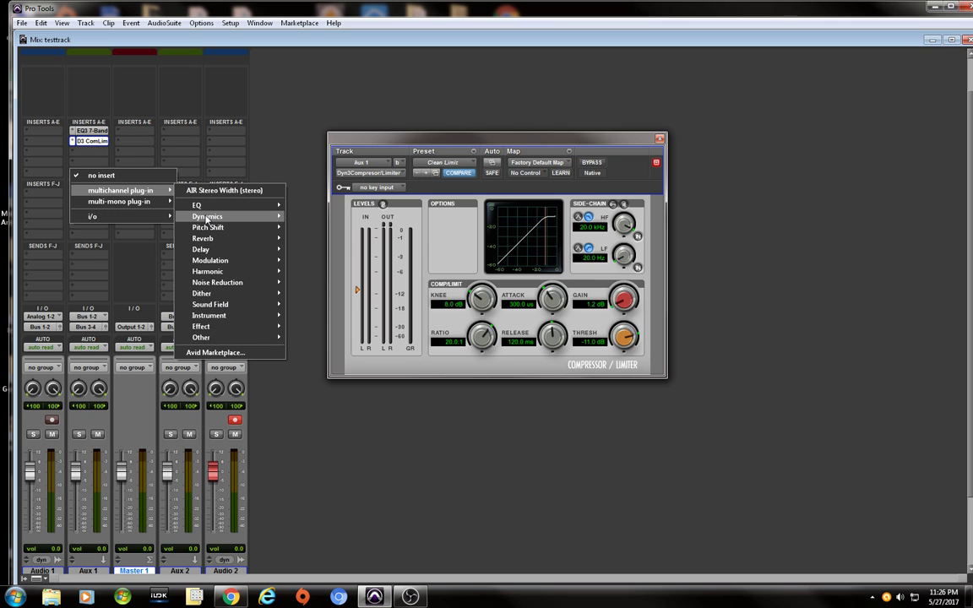
pyautogui.moveTo(207, 216)
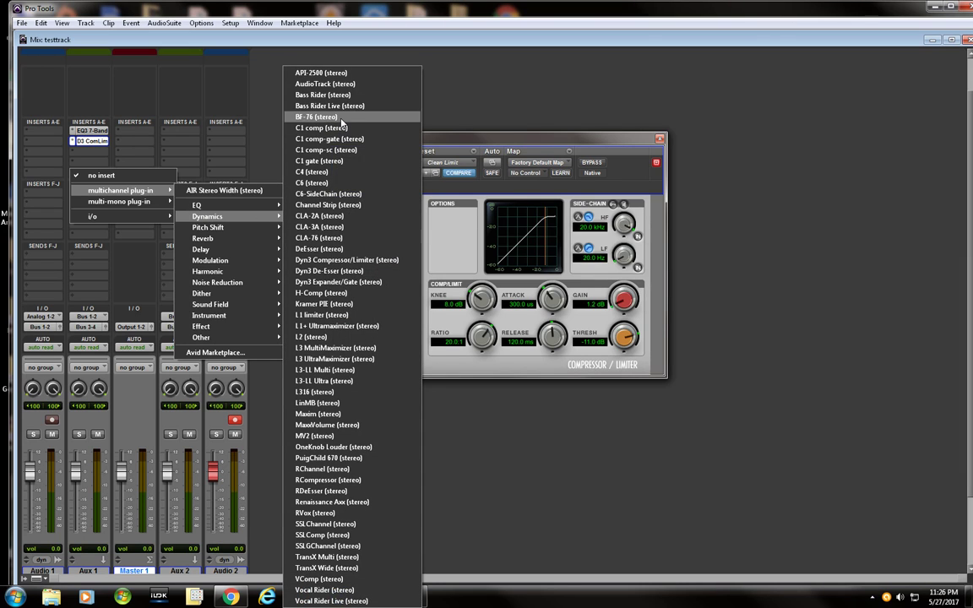
pyautogui.click(308, 117)
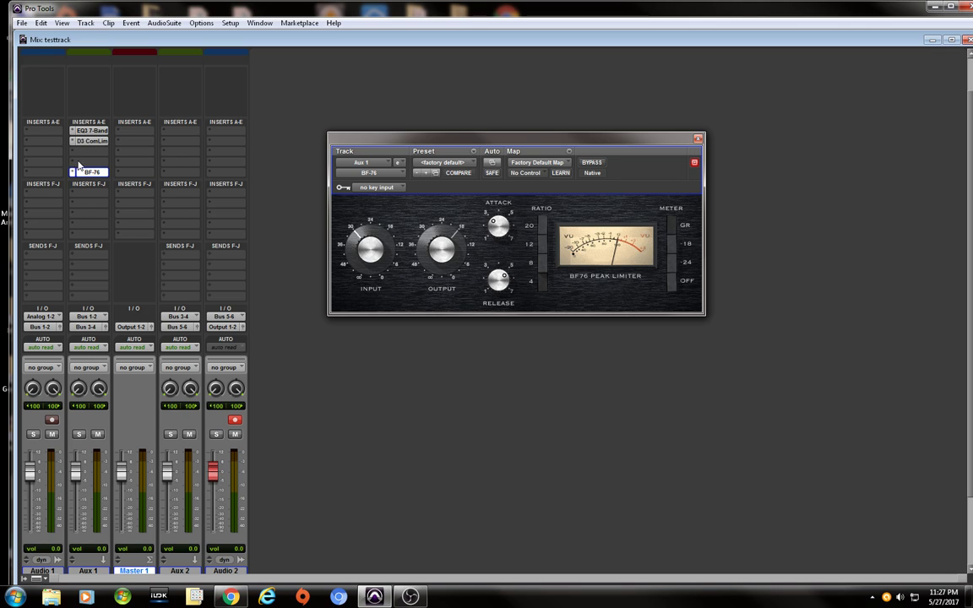
# Insert the stereo Maxim limiter on Aux 2's first insert slot.
pyautogui.click(174, 133)
pyautogui.moveTo(218, 149)
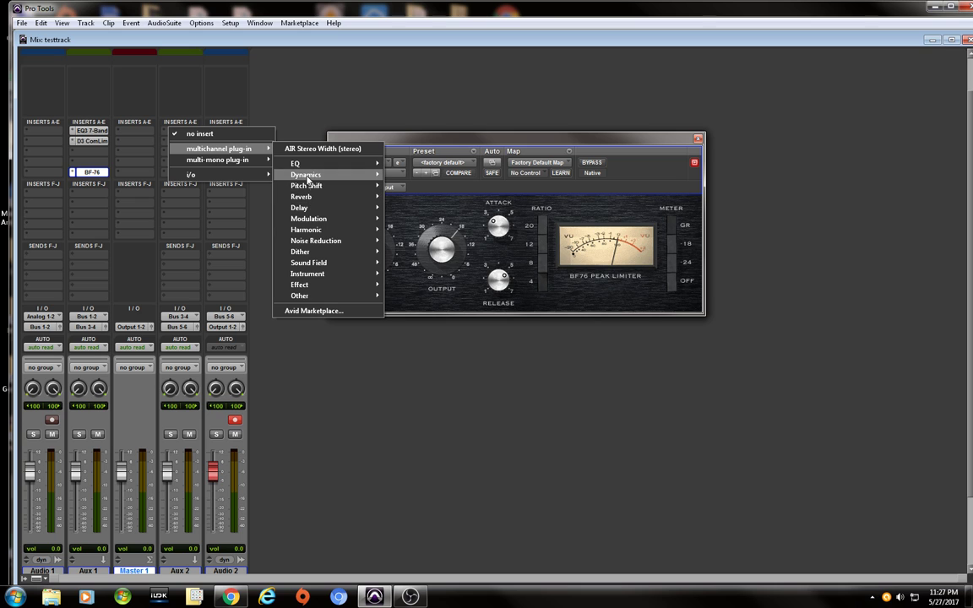
pyautogui.moveTo(307, 176)
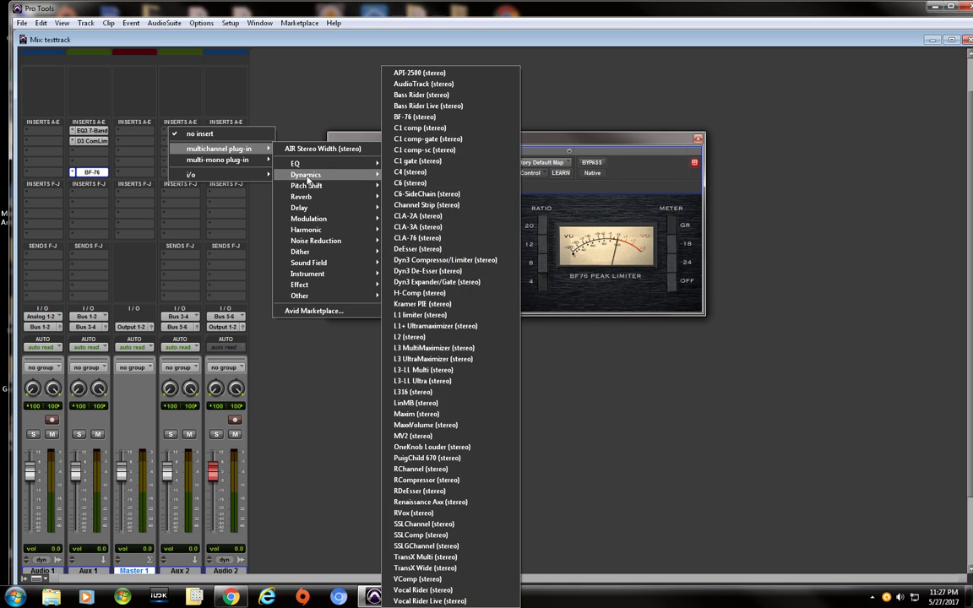
pyautogui.click(416, 415)
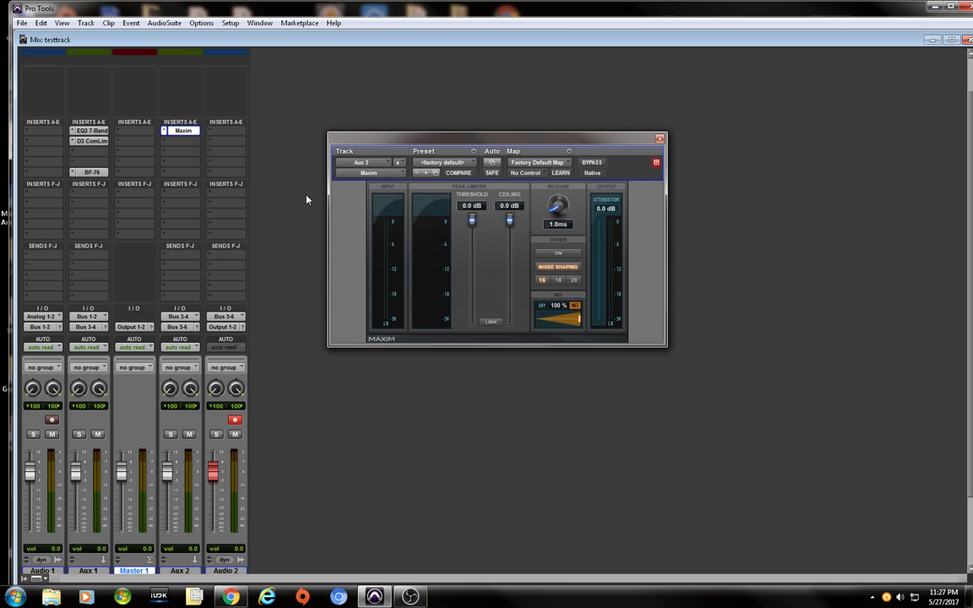
# During playback, disable Maxim's noise shaping, set ceiling to -0.4 dB and threshold to -12.5 dB.
pyautogui.press('space')
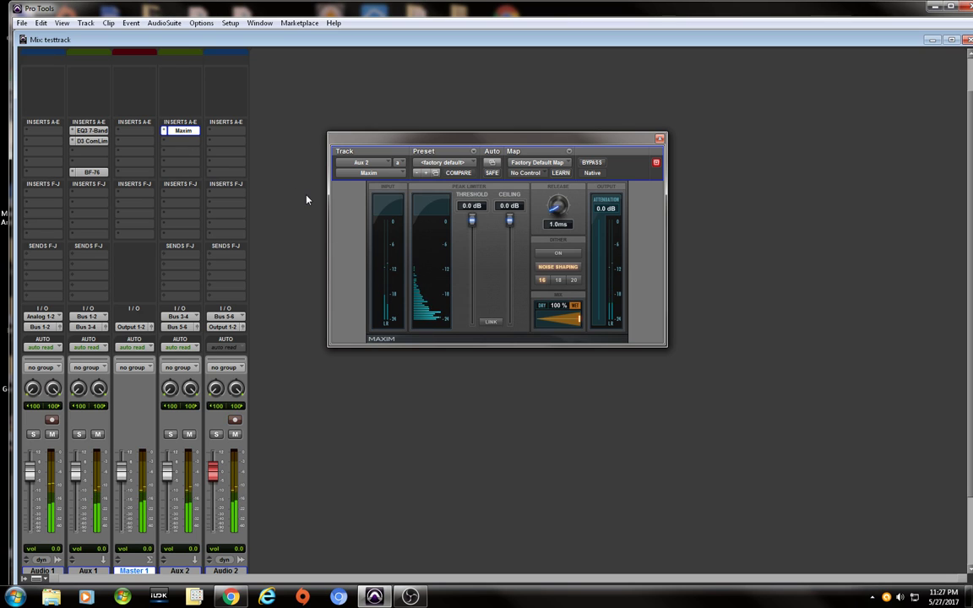
pyautogui.click(559, 267)
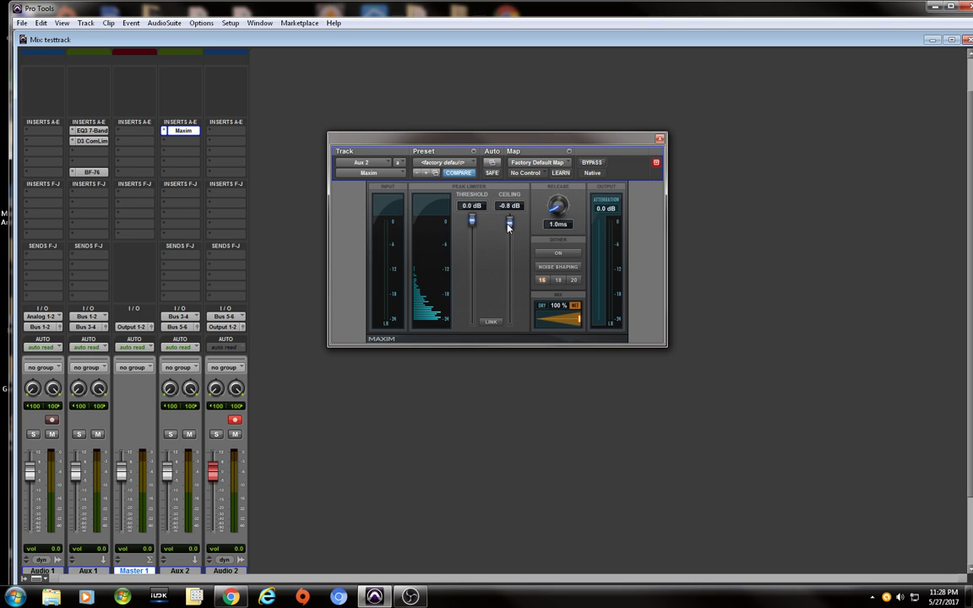
pyautogui.moveTo(508, 227); pyautogui.dragTo(510, 223)
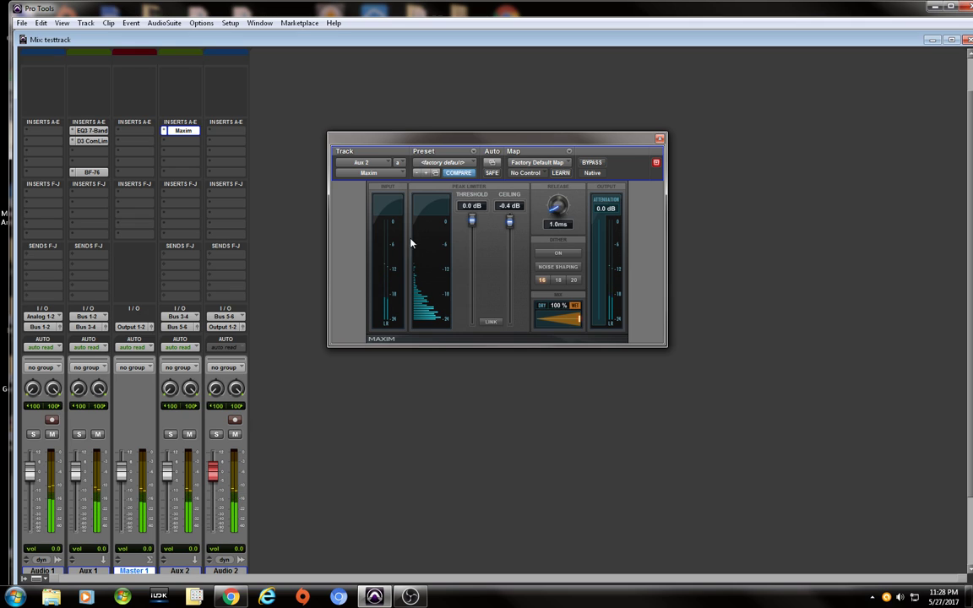
pyautogui.moveTo(470, 222); pyautogui.dragTo(474, 276)
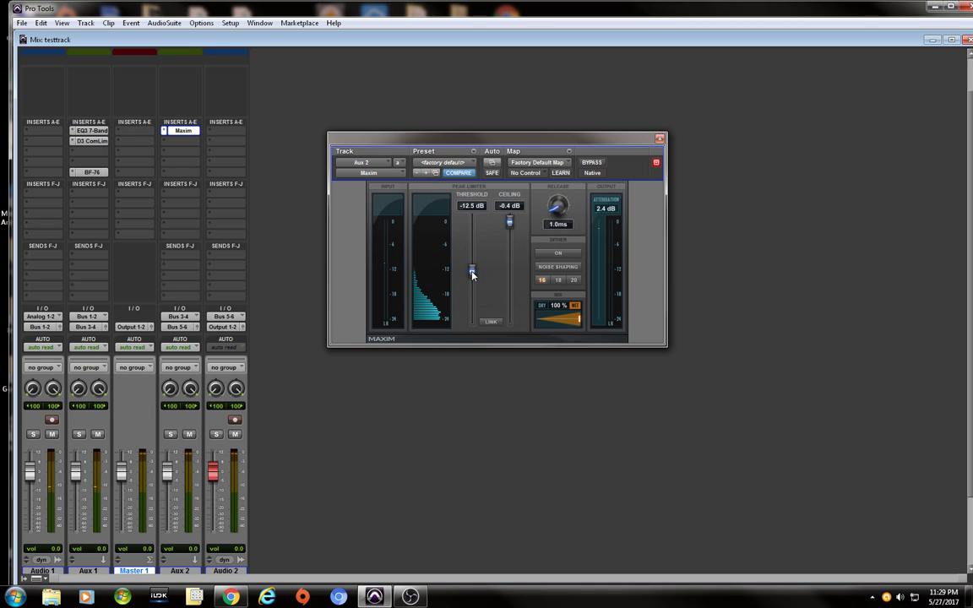
# Try Maxim's threshold near -22 dB, then bring it back up to -11.8 dB.
pyautogui.moveTo(472, 275); pyautogui.dragTo(474, 281)
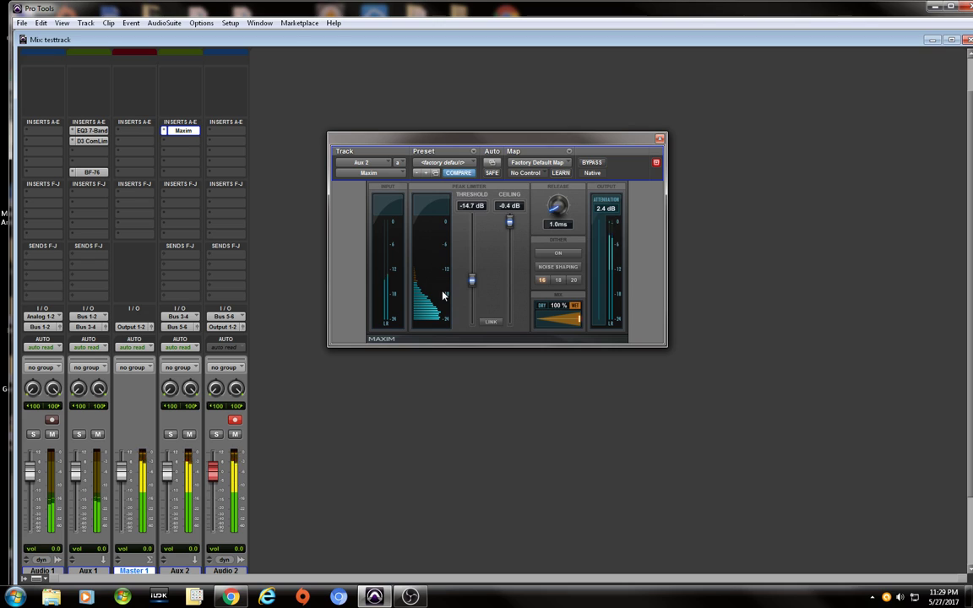
pyautogui.moveTo(478, 288)
pyautogui.mouseDown()
pyautogui.moveTo(476, 320)
pyautogui.moveTo(473, 280)
pyautogui.mouseUp()
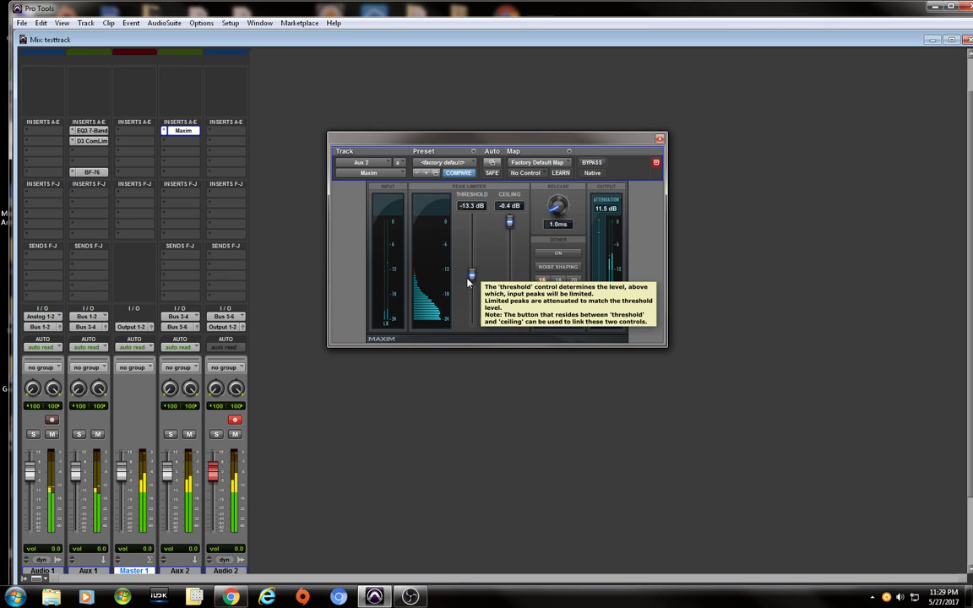
pyautogui.moveTo(470, 283); pyautogui.dragTo(472, 269)
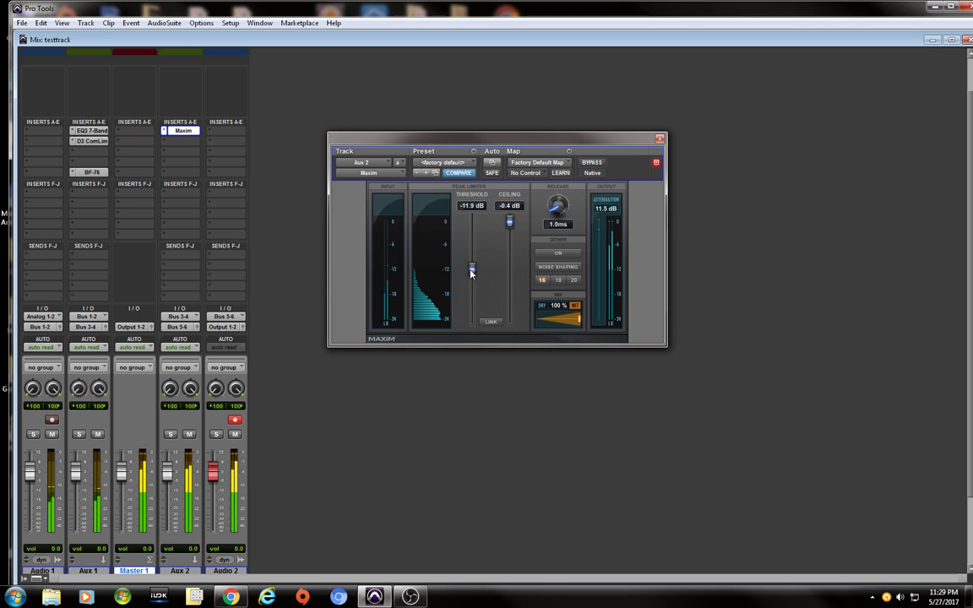
pyautogui.click(602, 211)
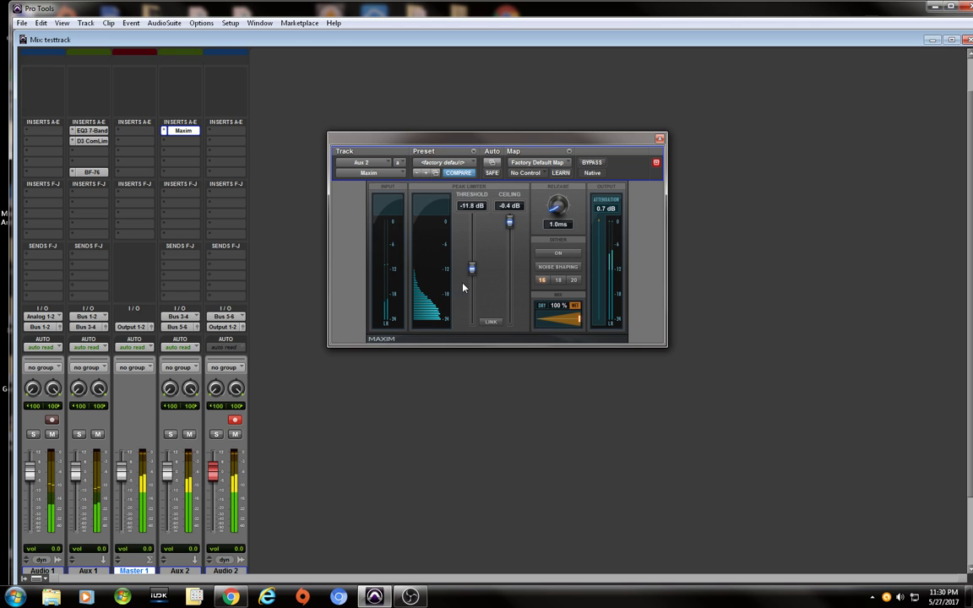
# Lower Maxim's threshold in small steps from -12.1 dB to -13.8 dB.
pyautogui.moveTo(472, 268); pyautogui.dragTo(472, 270)
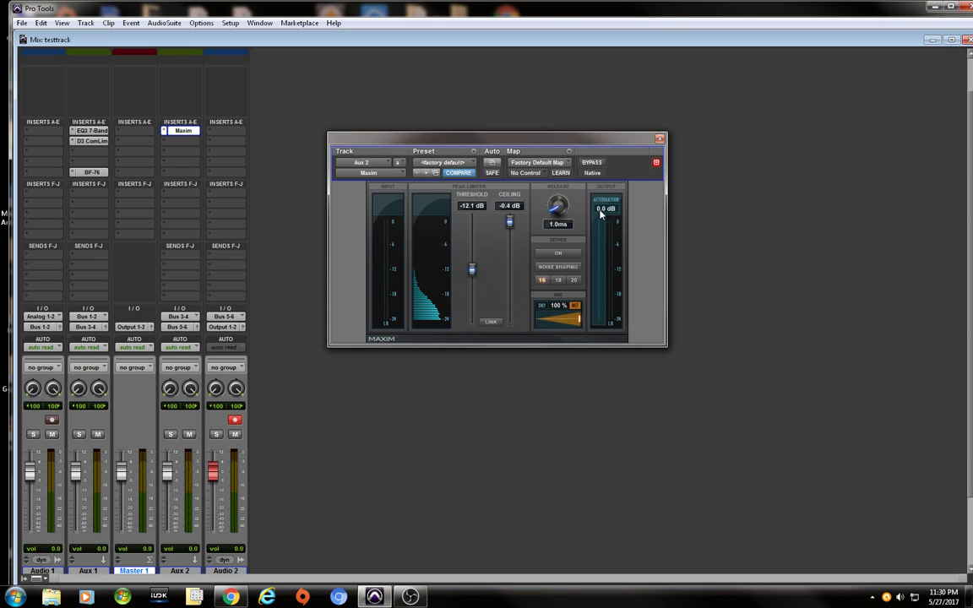
pyautogui.moveTo(600, 214)
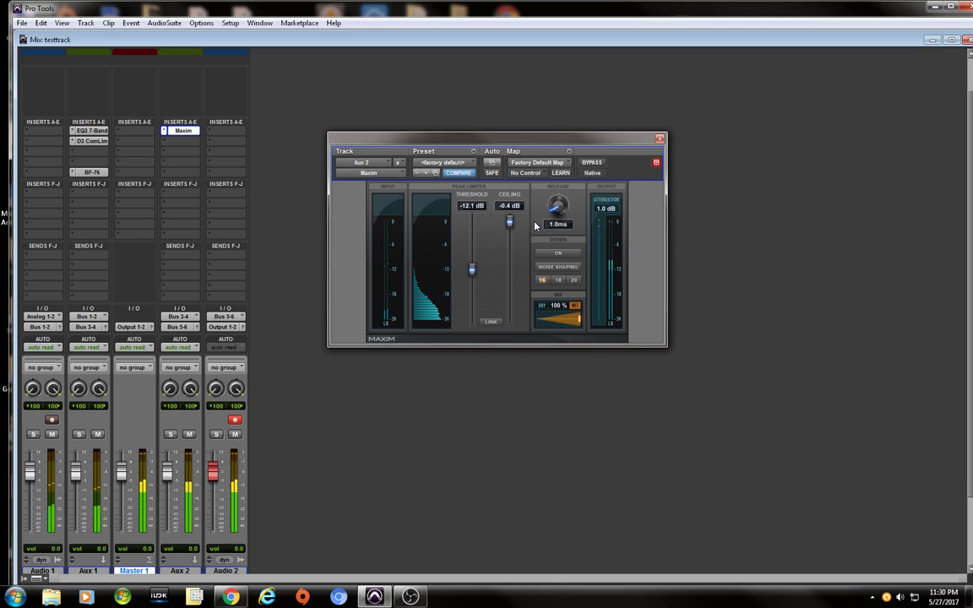
pyautogui.moveTo(470, 269); pyautogui.dragTo(471, 280)
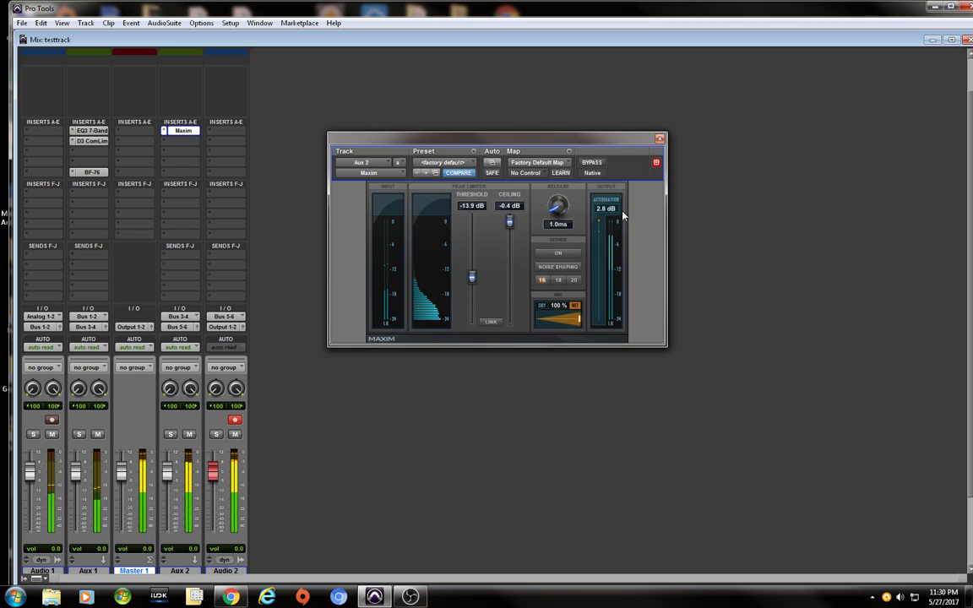
pyautogui.moveTo(478, 279); pyautogui.dragTo(471, 290)
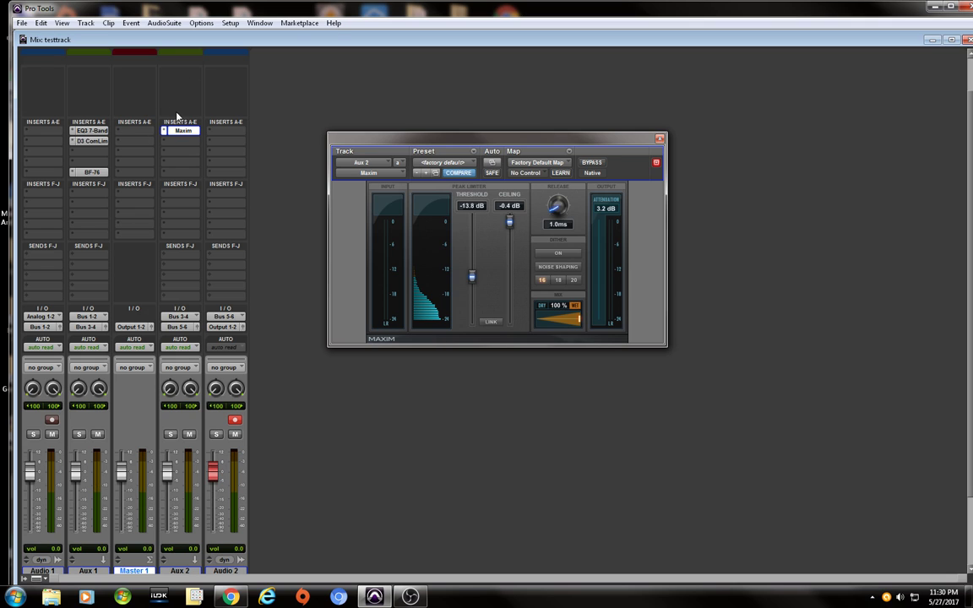
# Insert a stereo Dither plug-in at 16 bit on Audio 2's first insert, then show the Edit window.
pyautogui.click(215, 133)
pyautogui.moveTo(227, 152)
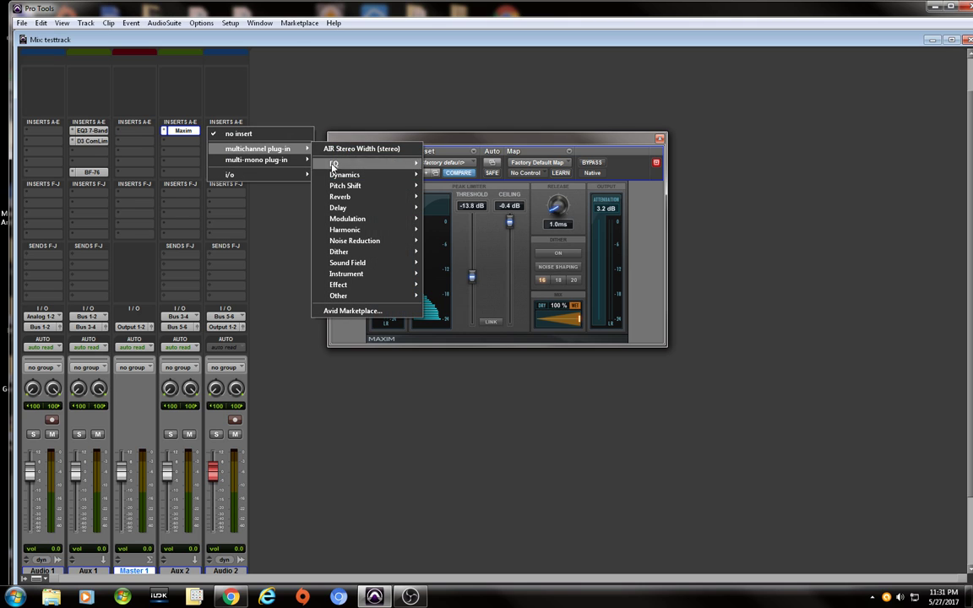
pyautogui.moveTo(359, 253)
pyautogui.click(451, 253)
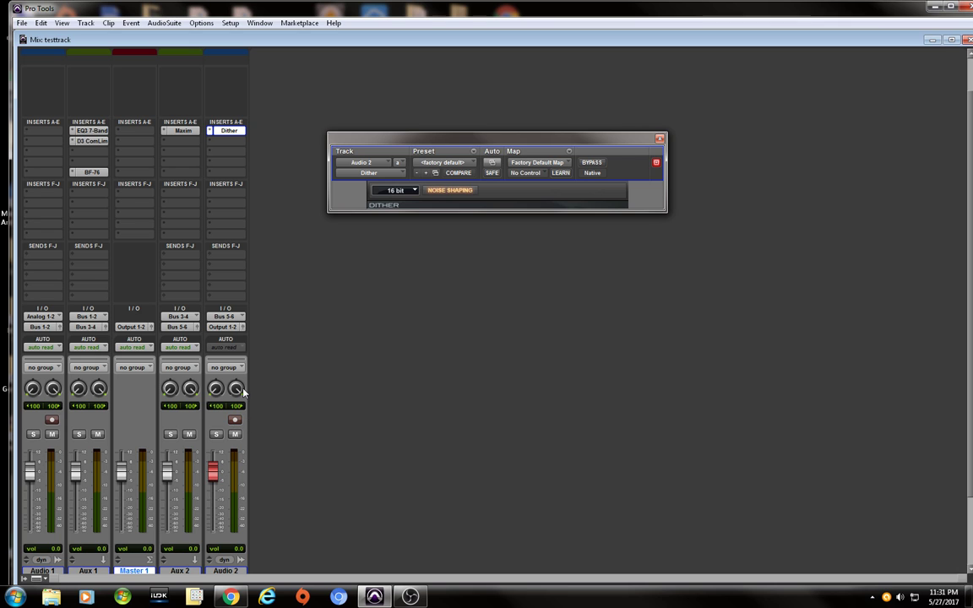
pyautogui.hotkey('ctrl', '=')
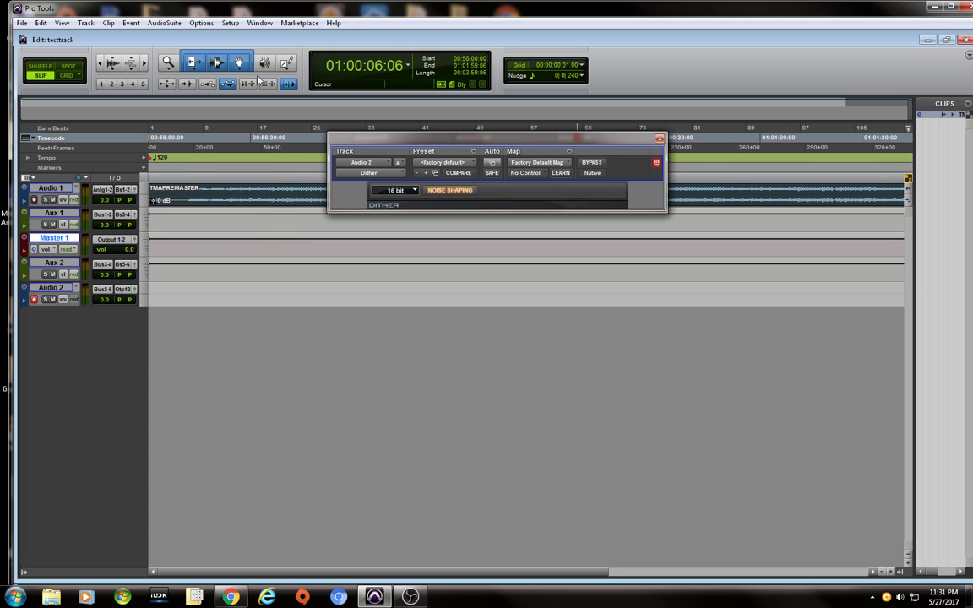
# Record about 22 seconds of the mastered mix onto Audio 2 and select the new Audio 2_01 clip.
pyautogui.click(260, 24)
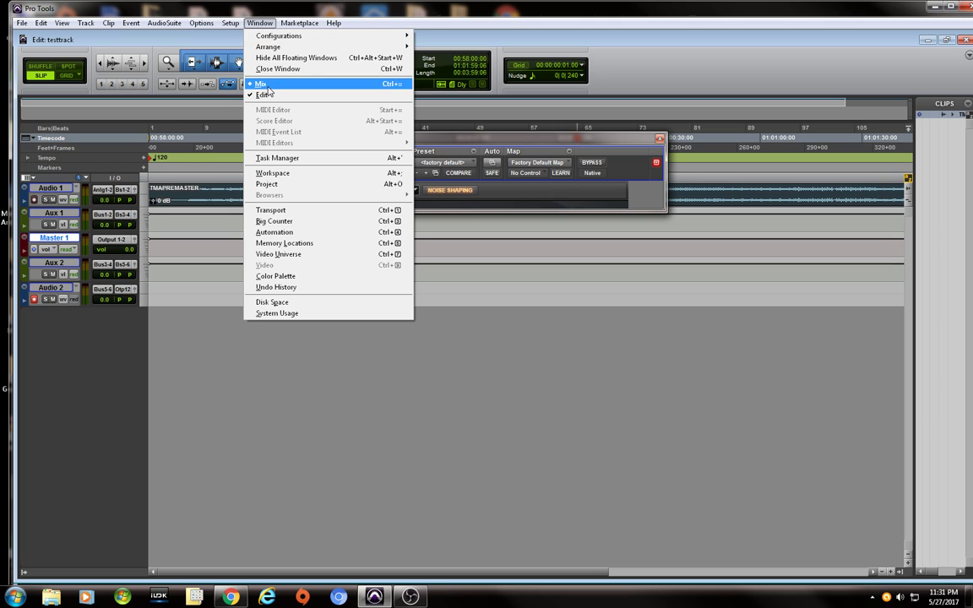
pyautogui.click(270, 211)
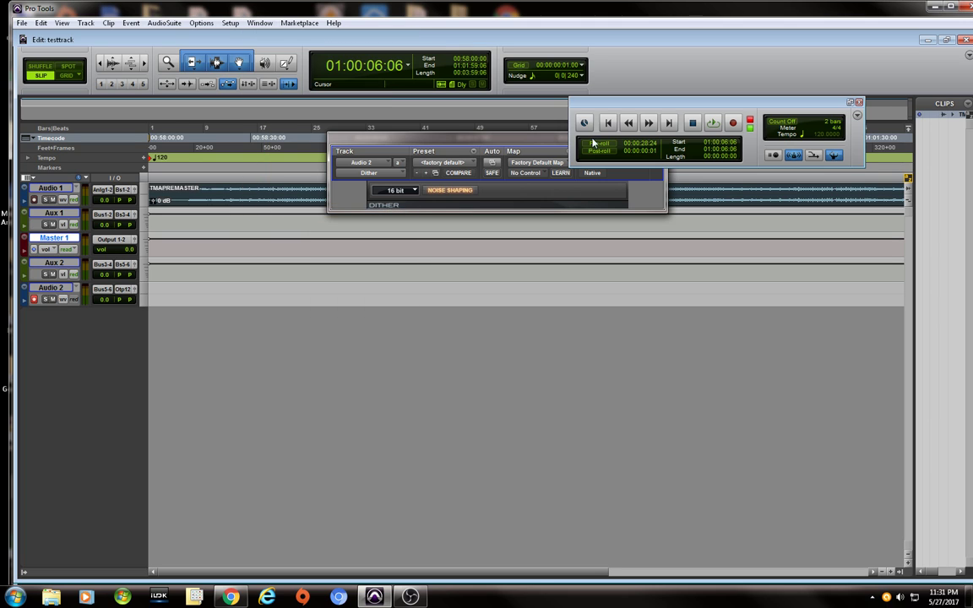
pyautogui.click(732, 123)
pyautogui.click(713, 124)
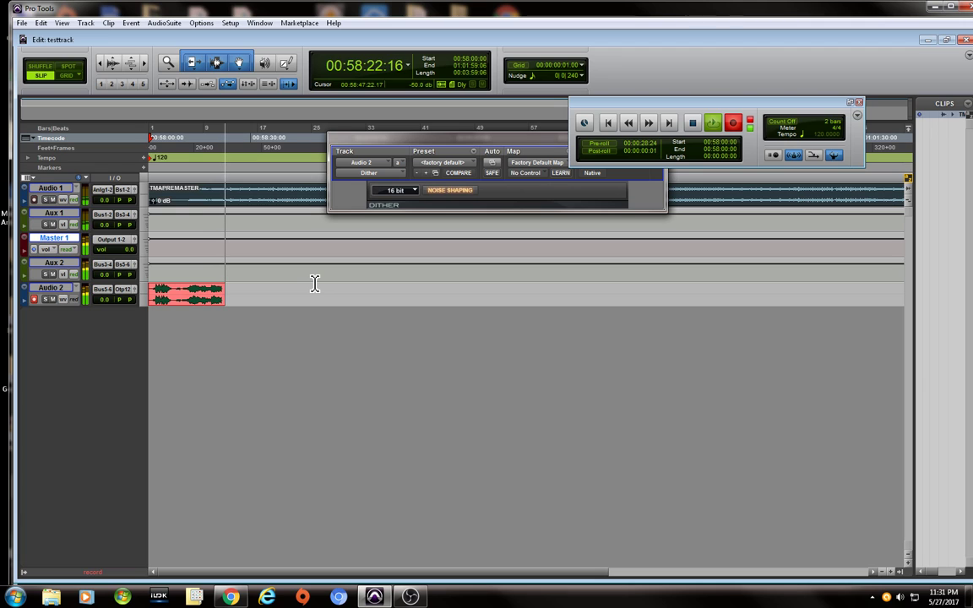
pyautogui.press('space')
pyautogui.click(203, 303)
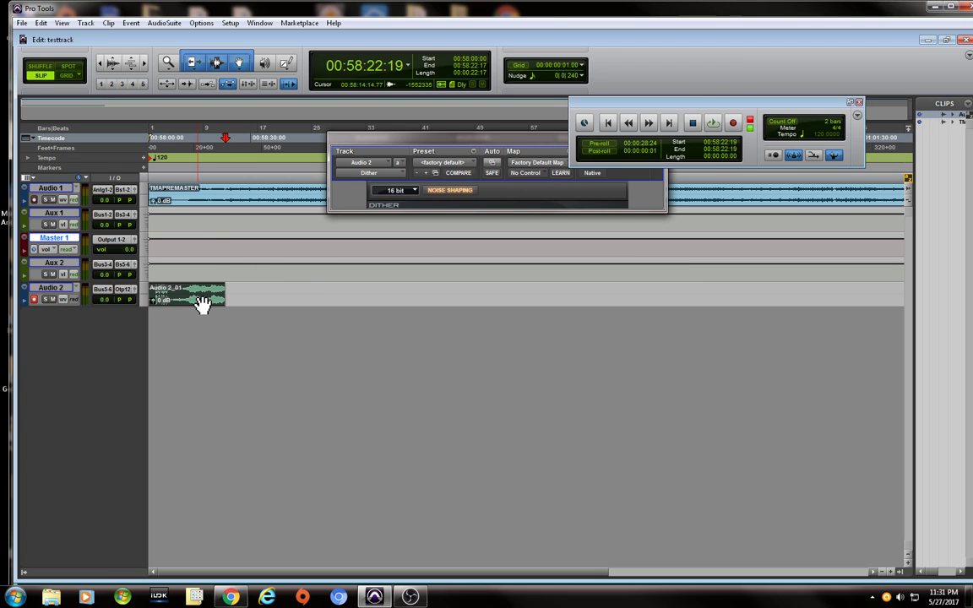
pyautogui.click(952, 116)
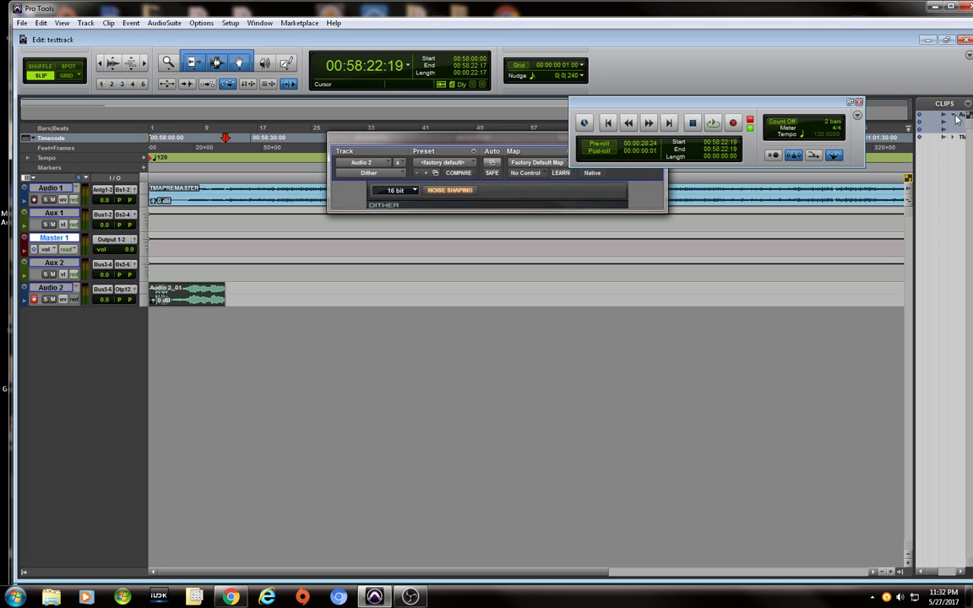
# Export Audio 2_01 to the Desktop as a 16-bit, 44.1 kHz WAV, then minimise Pro Tools.
pyautogui.rightClick(956, 118)
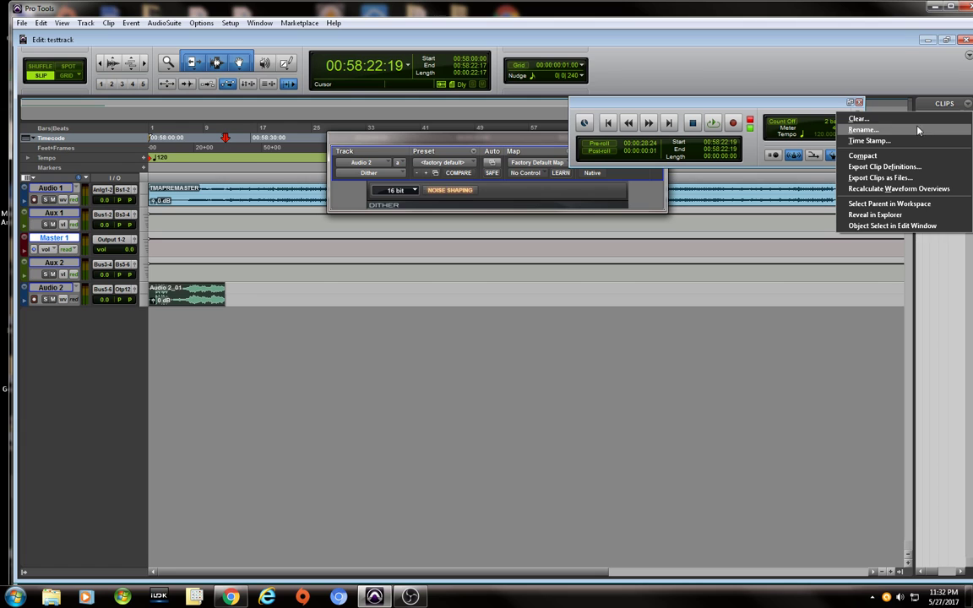
pyautogui.click(891, 179)
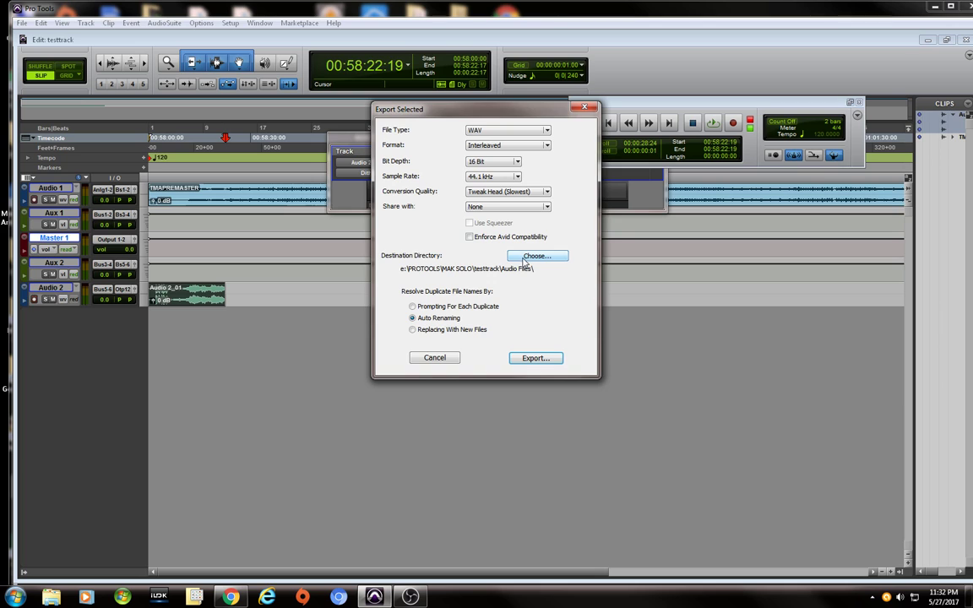
pyautogui.click(525, 258)
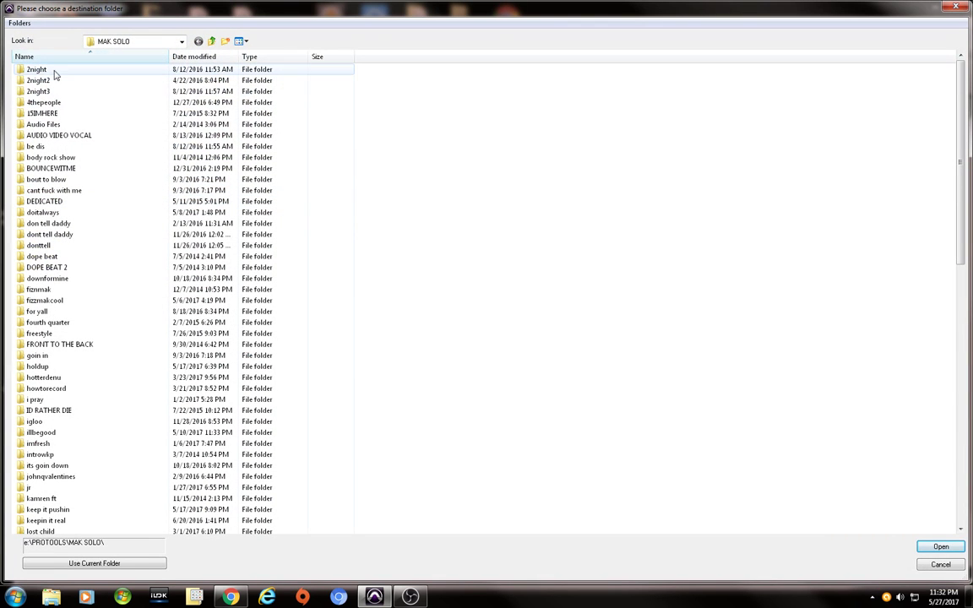
pyautogui.click(182, 41)
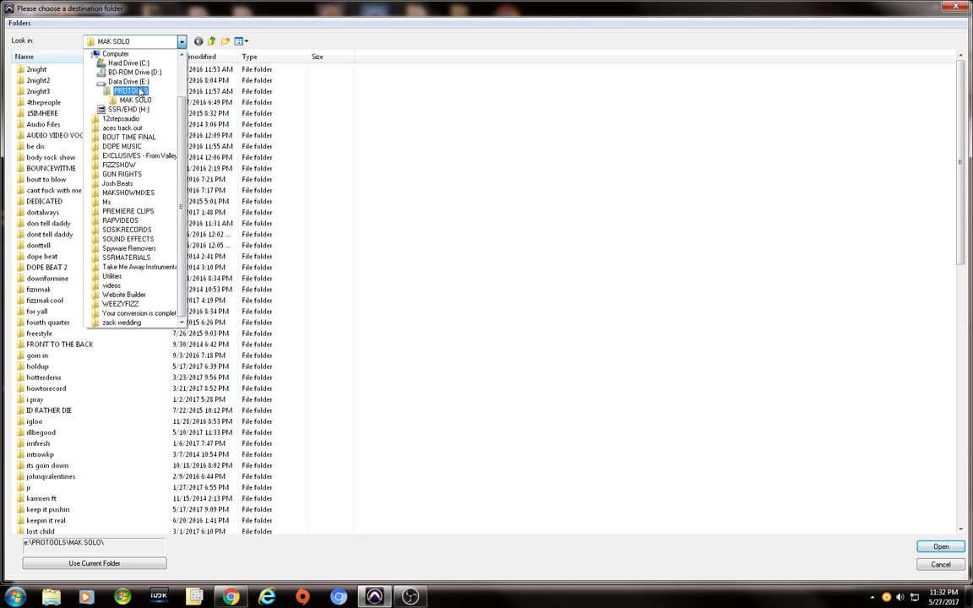
pyautogui.click(179, 61)
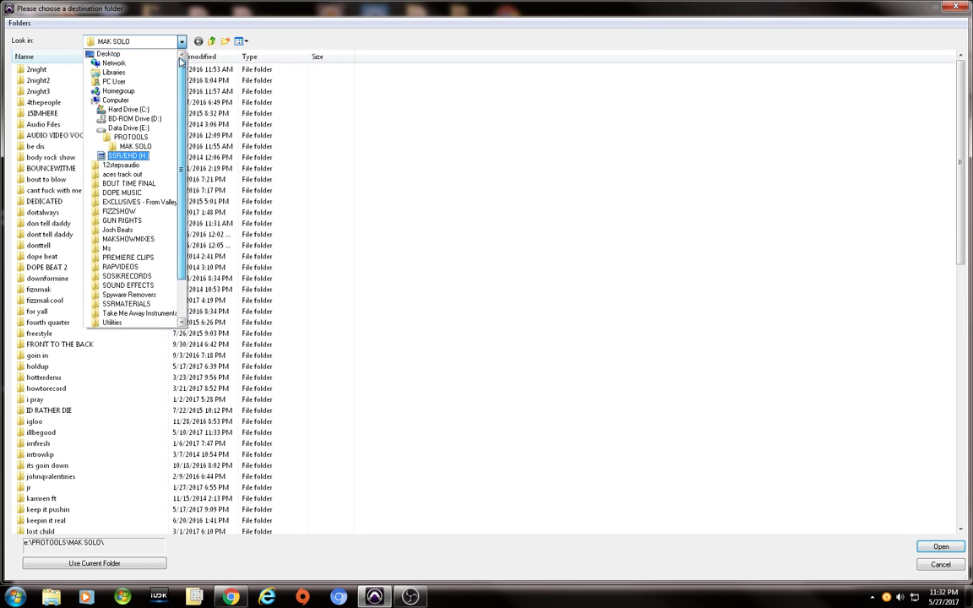
pyautogui.click(137, 55)
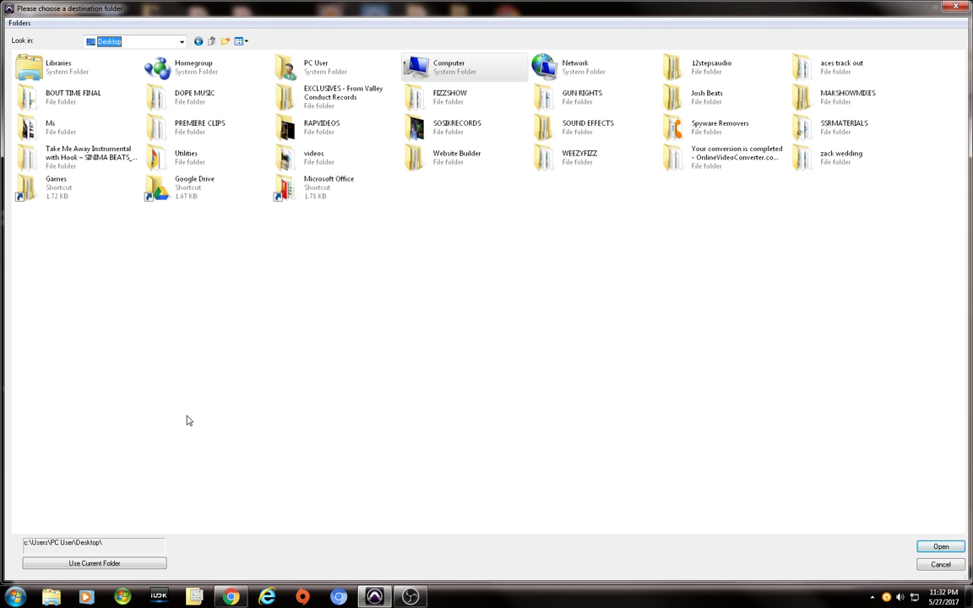
pyautogui.click(109, 566)
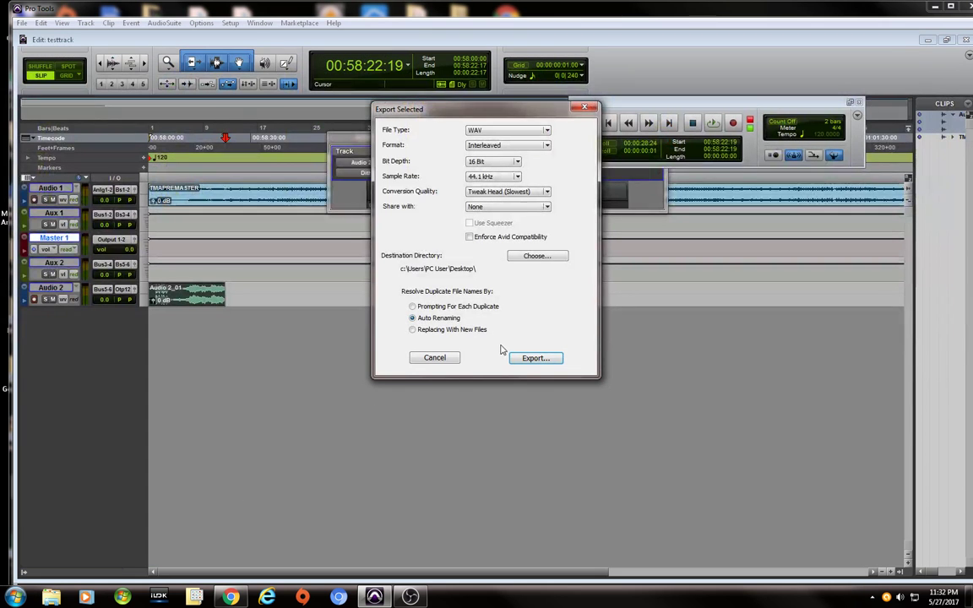
pyautogui.click(534, 357)
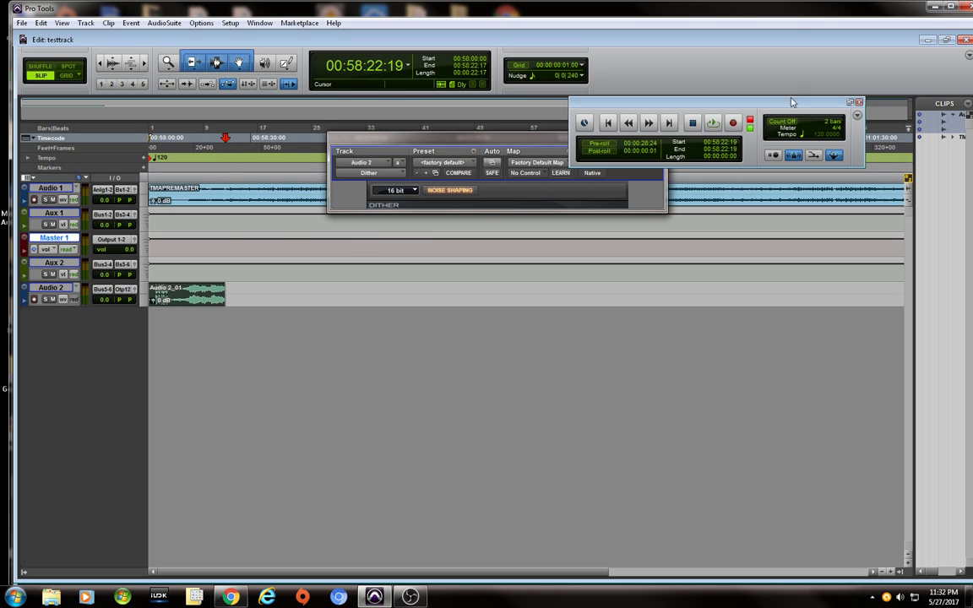
pyautogui.click(935, 14)
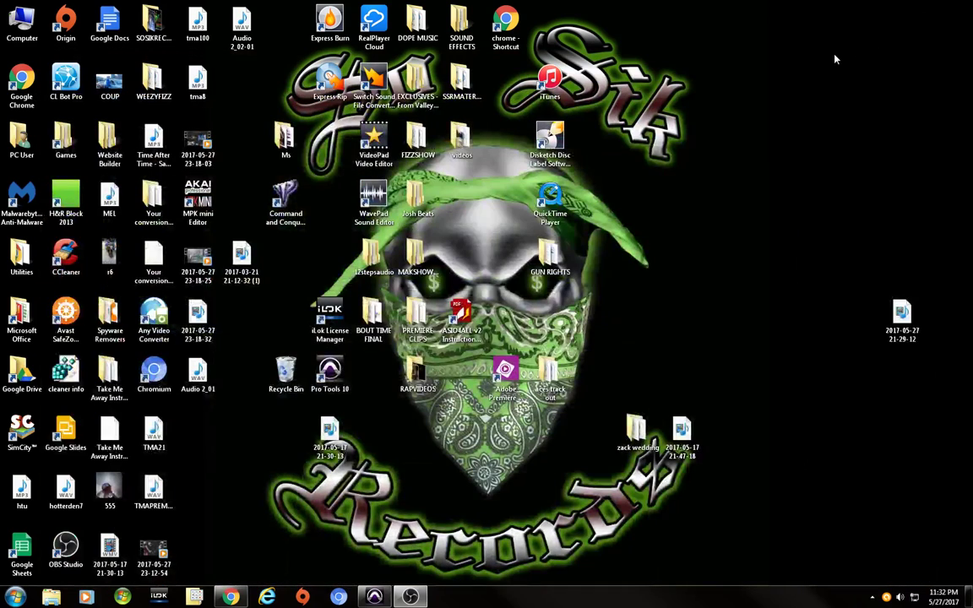